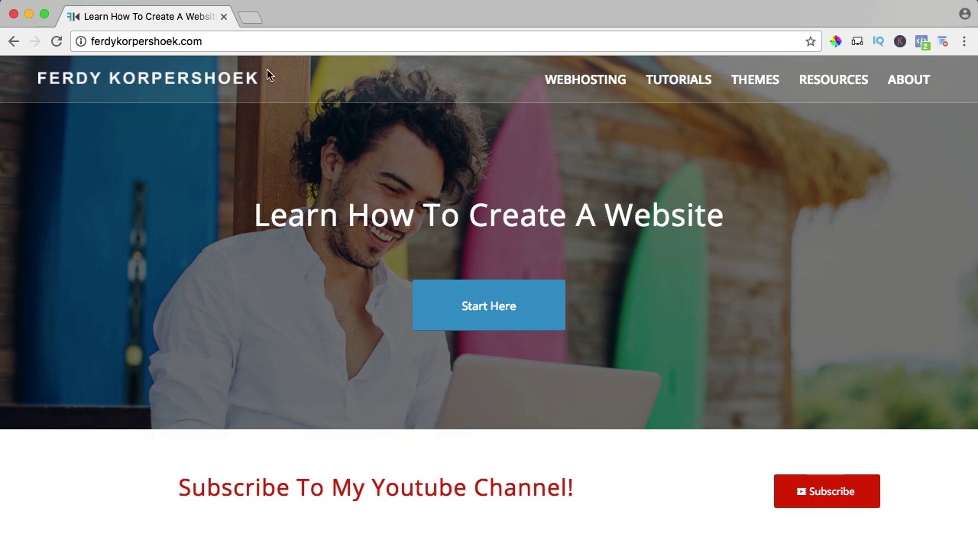
Step: Go to webhosting125.com, follow the redirect to SiteGround, and sign in to the User's Area
{"action": "left_click", "coordinate": [252, 40]}
{"action": "type", "text": "webhosting12"}
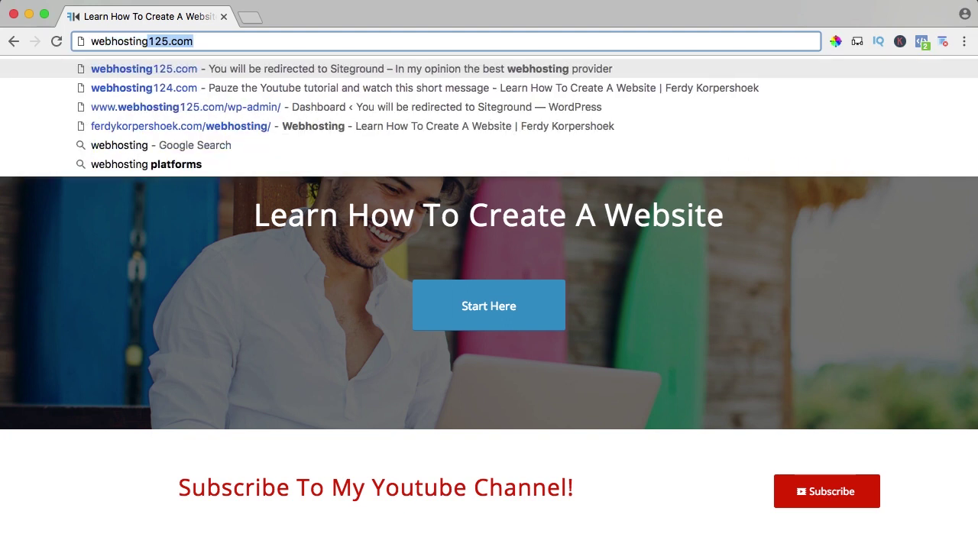
{"action": "type", "text": "5.com"}
{"action": "key", "text": "Return"}
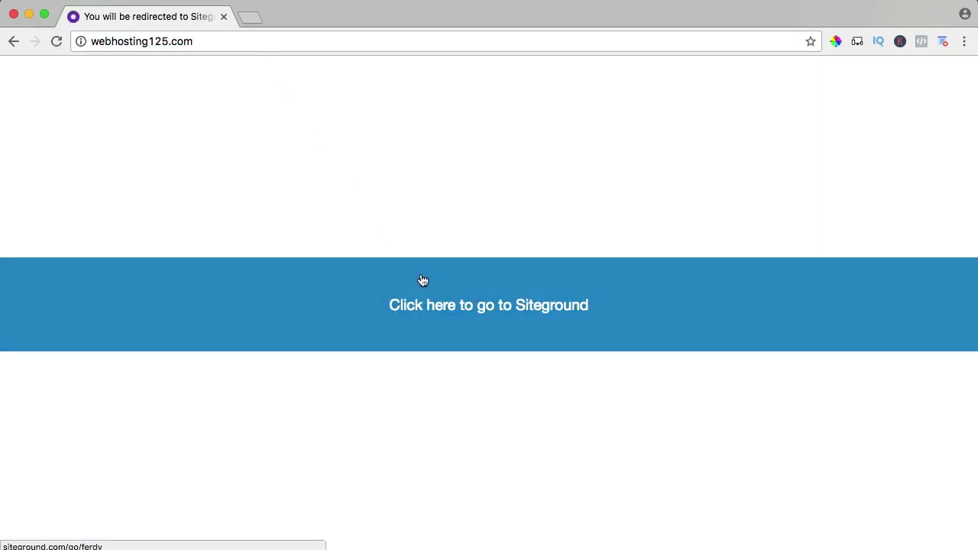
{"action": "left_click", "coordinate": [439, 300]}
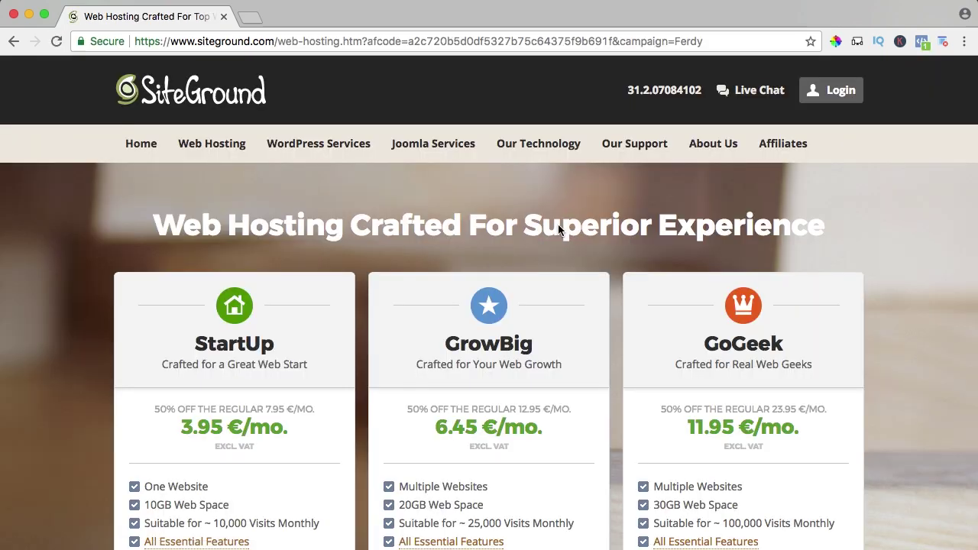
{"action": "left_click", "coordinate": [817, 90]}
{"action": "left_click", "coordinate": [484, 324]}
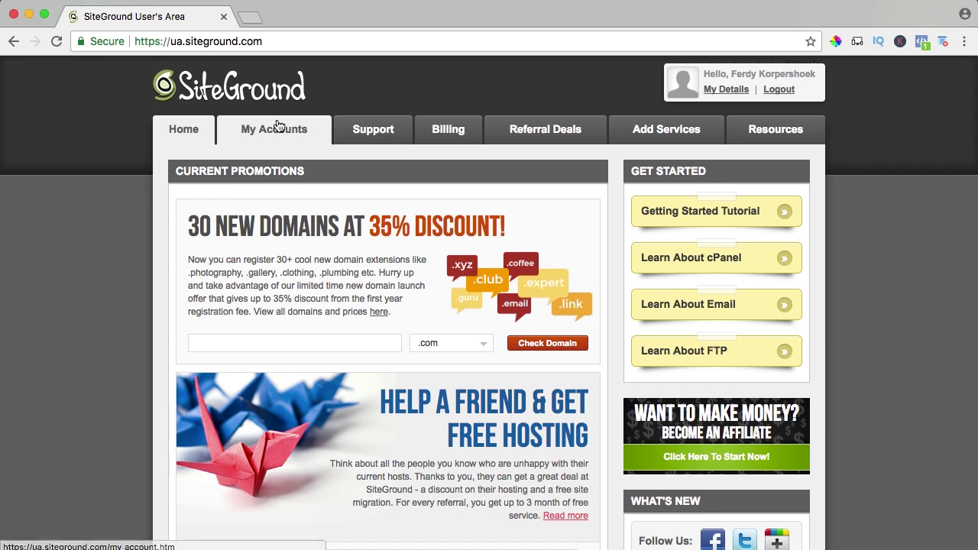
Step: Enter cPanel from My Accounts and open Email Accounts in the Mail section
{"action": "left_click", "coordinate": [279, 129]}
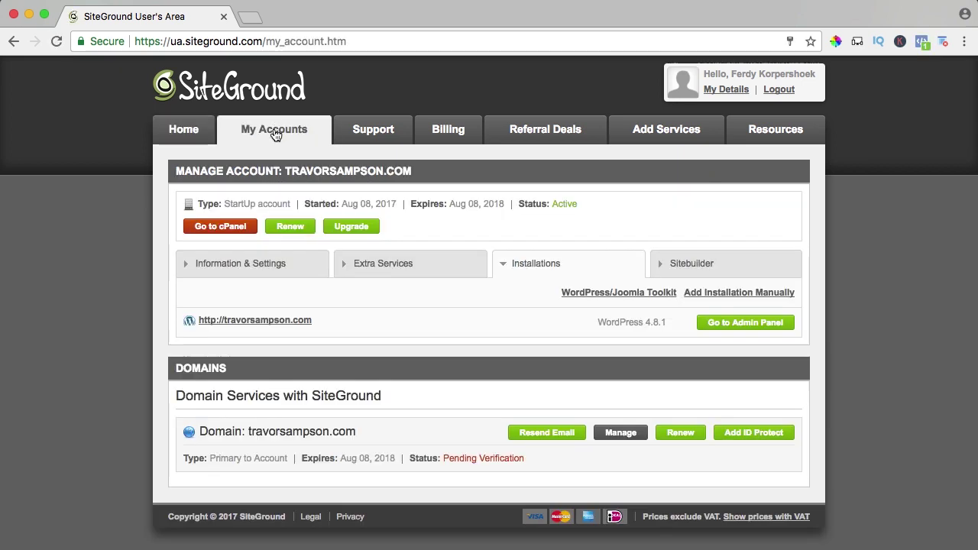
{"action": "left_click", "coordinate": [218, 228]}
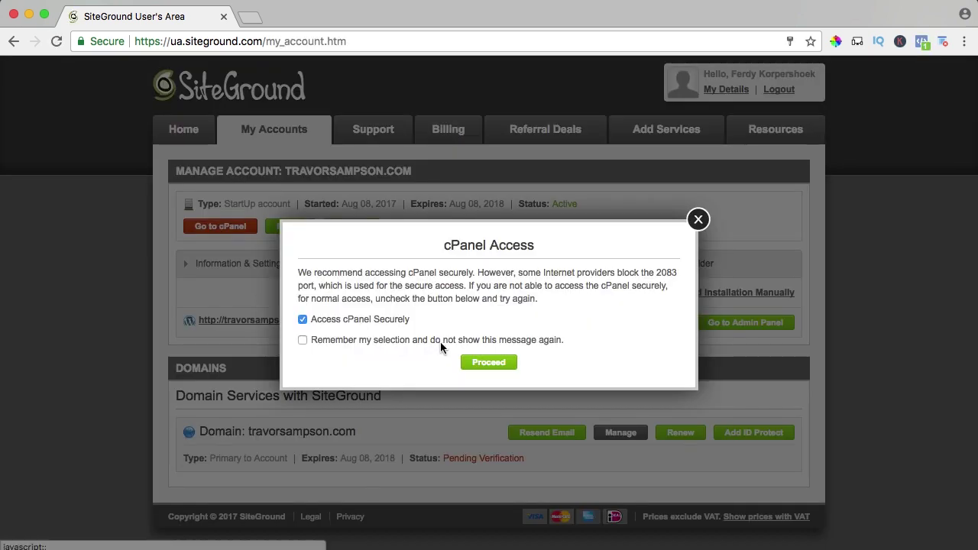
{"action": "left_click", "coordinate": [474, 361]}
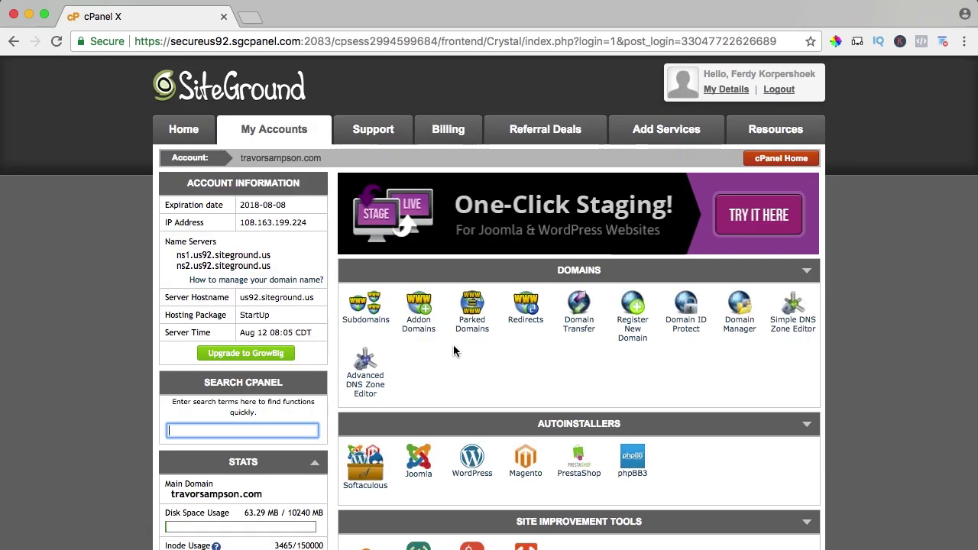
{"action": "scroll", "coordinate": [453, 345], "scroll_direction": "down", "scroll_amount": 3}
{"action": "scroll", "coordinate": [453, 345], "scroll_direction": "down", "scroll_amount": 12}
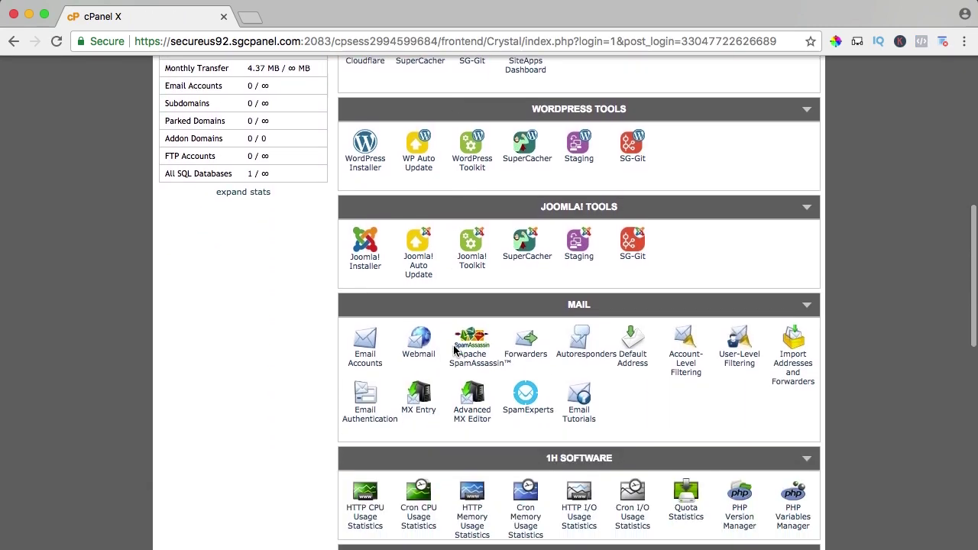
{"action": "left_click", "coordinate": [367, 336]}
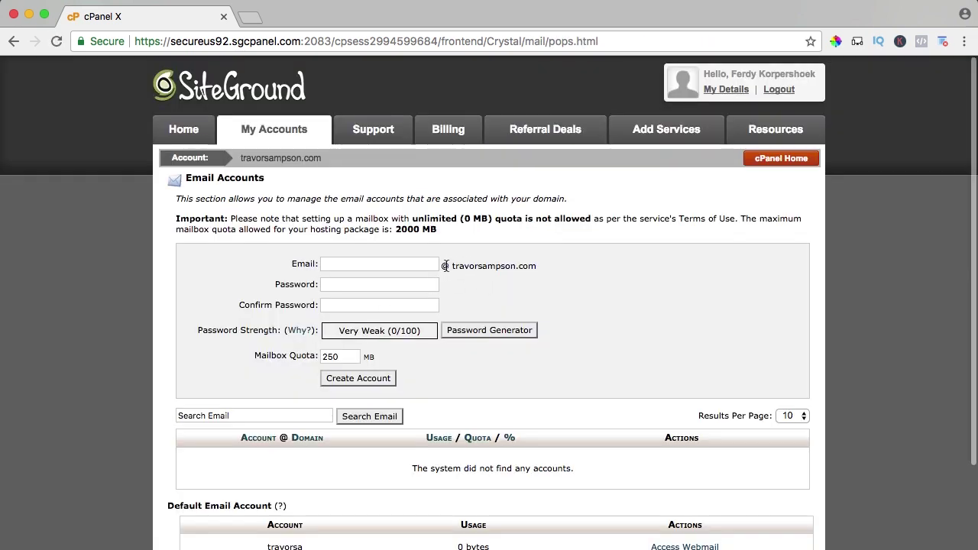
Step: Enter info as the mailbox name and type and confirm a strong password
{"action": "left_click", "coordinate": [420, 264]}
{"action": "type", "text": "info"}
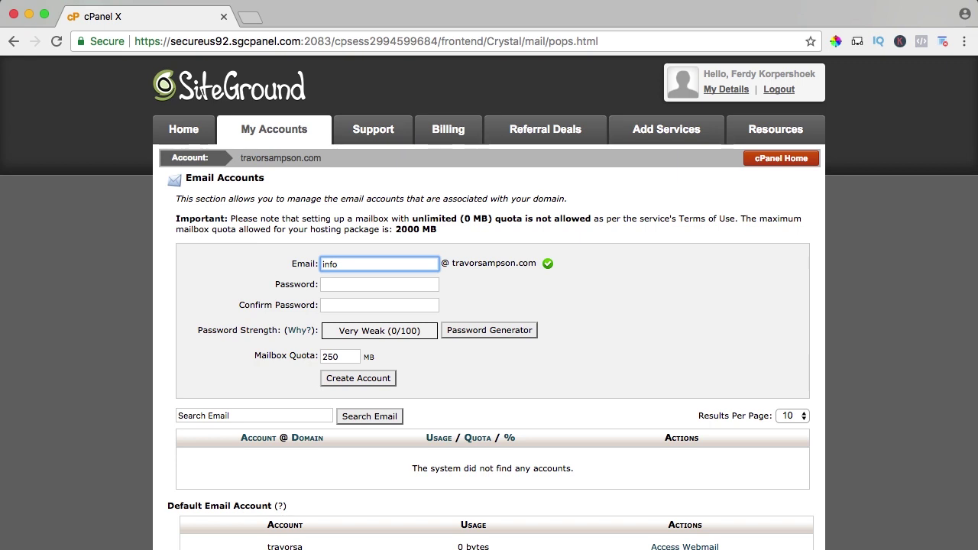
{"action": "key", "text": "Tab"}
{"action": "type", "text": "•••••••••"}
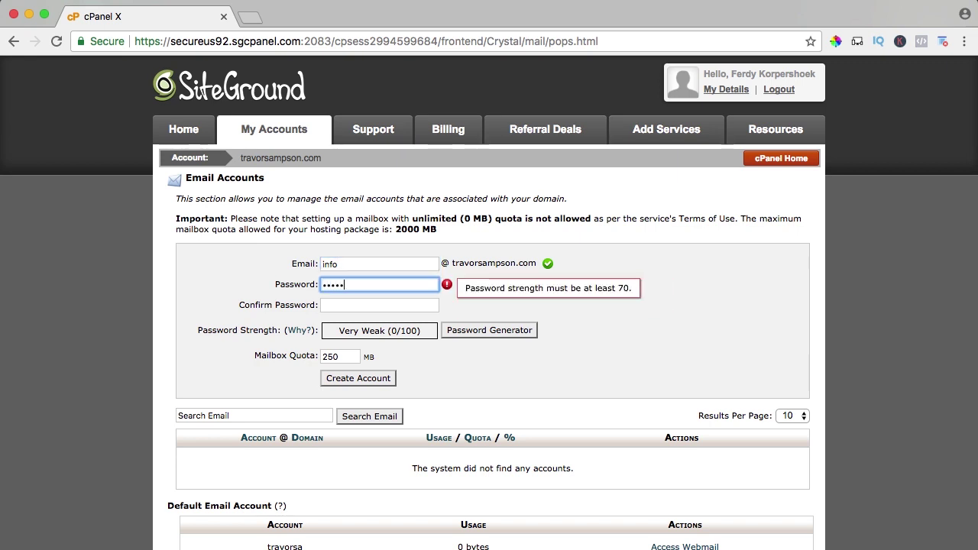
{"action": "key", "text": "Tab"}
{"action": "type", "text": "•••••••••"}
Step: Set the mailbox quota to 1000 MB, create the account, and dismiss the Account Created notice
{"action": "key", "text": "Tab"}
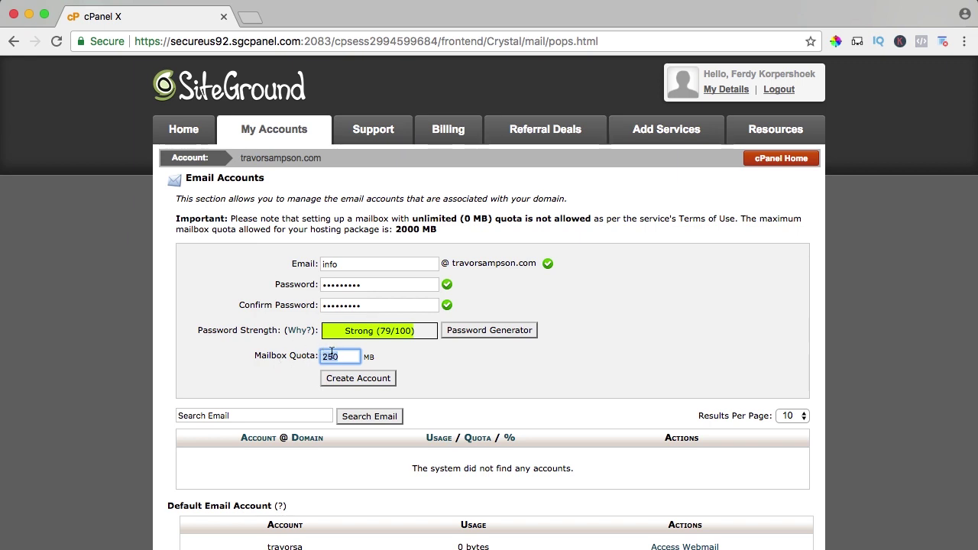
{"action": "type", "text": "2000"}
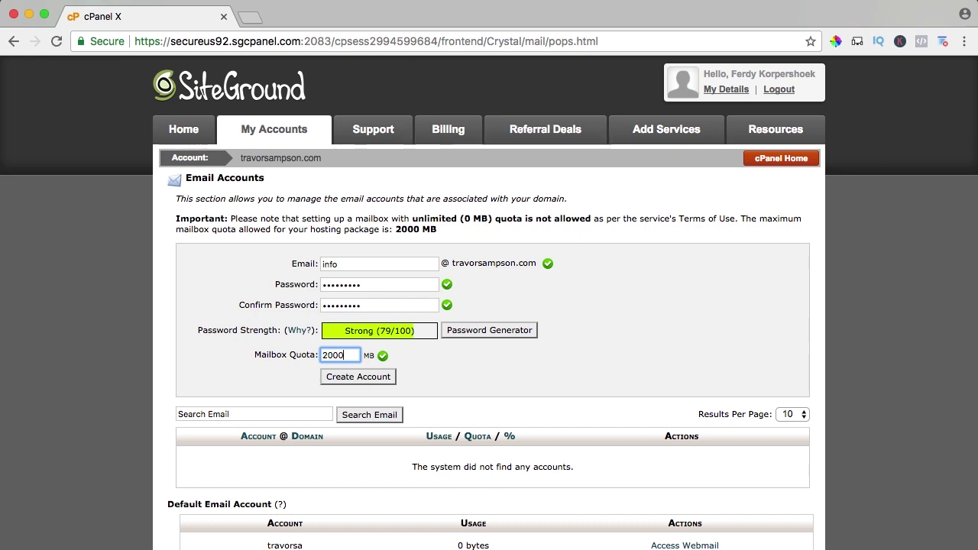
{"action": "key", "text": "BackSpace"}
{"action": "key", "text": "shift+End"}
{"action": "key", "text": "BackSpace"}
{"action": "type", "text": "1000"}
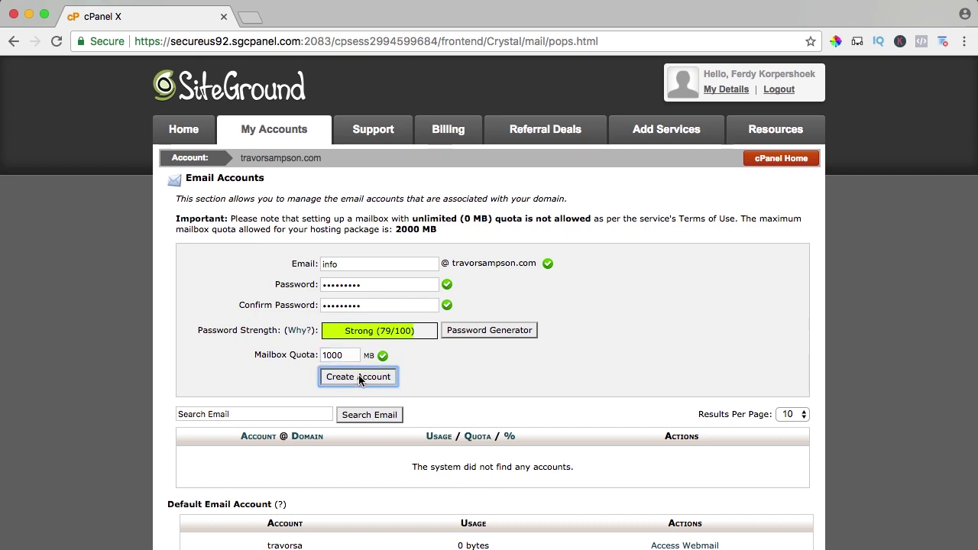
{"action": "left_click", "coordinate": [359, 377]}
{"action": "scroll", "coordinate": [359, 380], "scroll_direction": "down", "scroll_amount": 5}
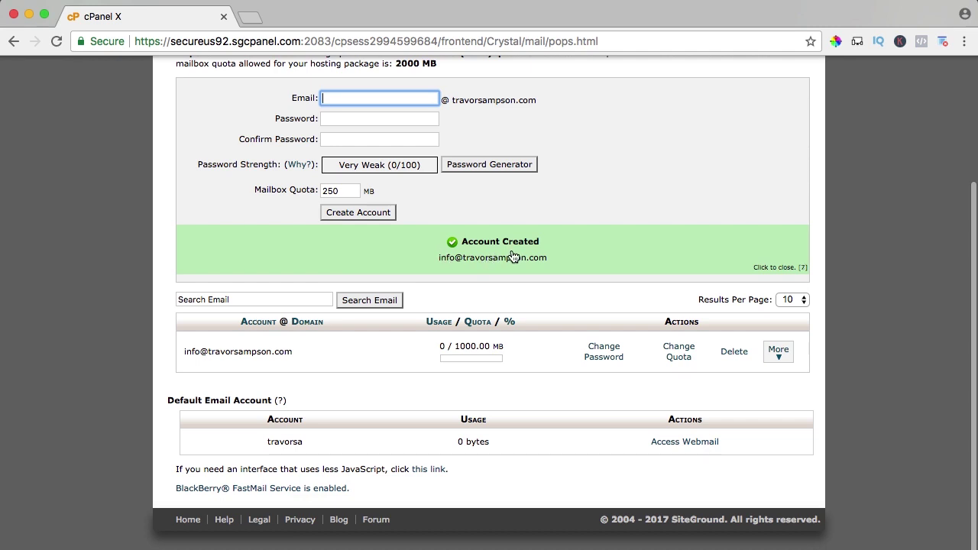
{"action": "left_click", "coordinate": [513, 257]}
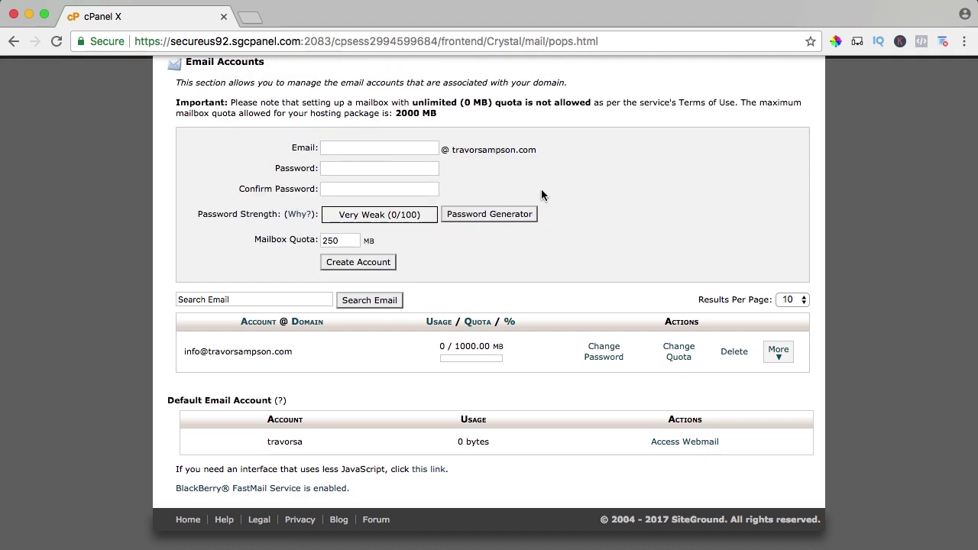
Step: Open the info mailbox in Roundcube through More > Access Webmail
{"action": "left_click", "coordinate": [775, 353]}
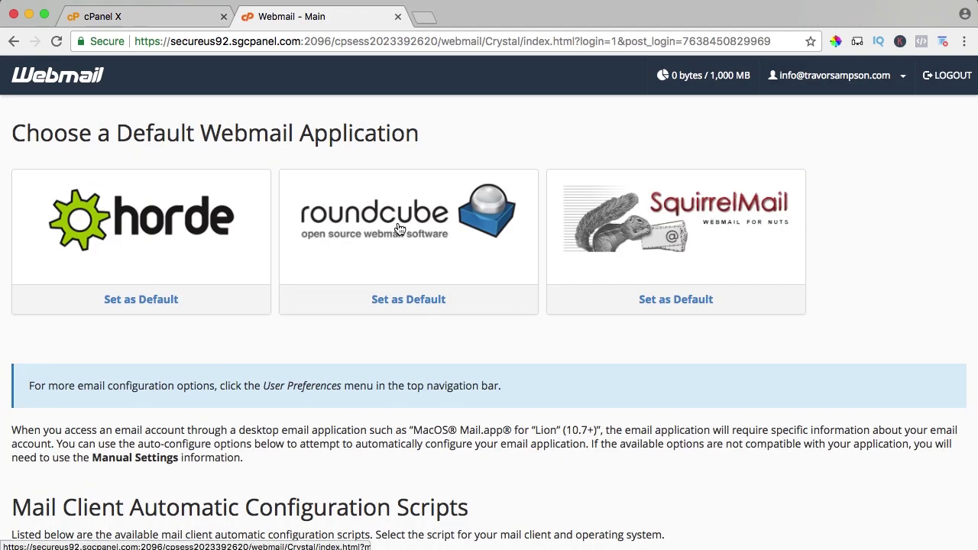
{"action": "left_click", "coordinate": [409, 221]}
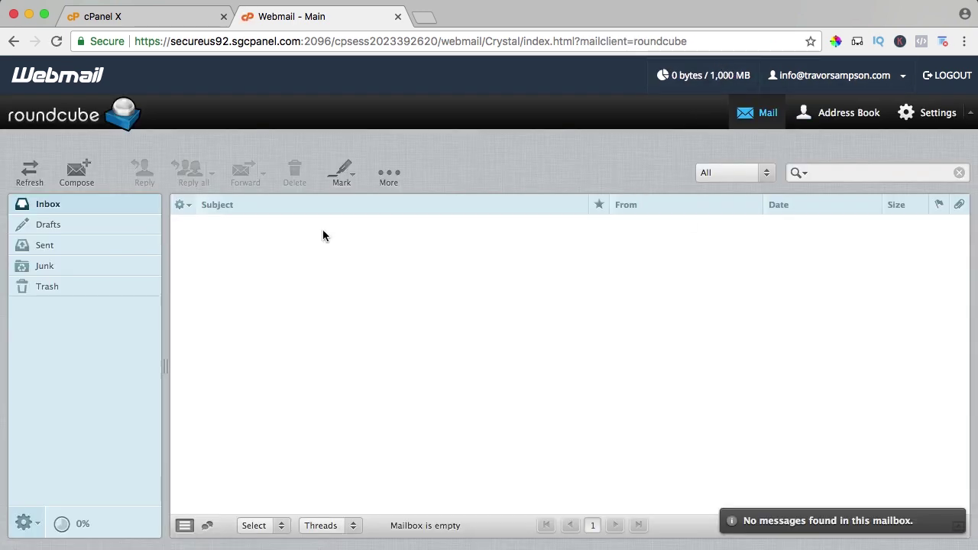
Step: Address a new message to the info mailbox itself with subject 'Test from webmail'
{"action": "left_click", "coordinate": [79, 176]}
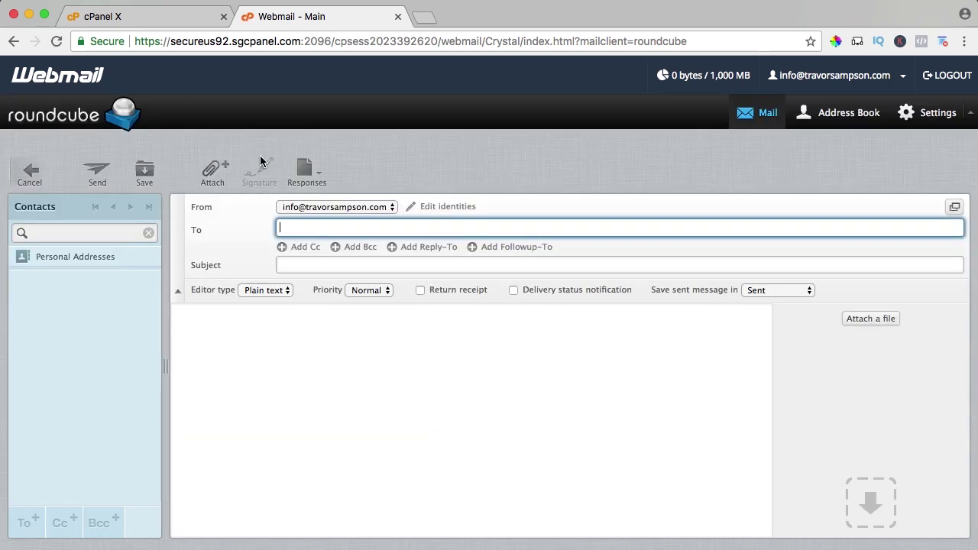
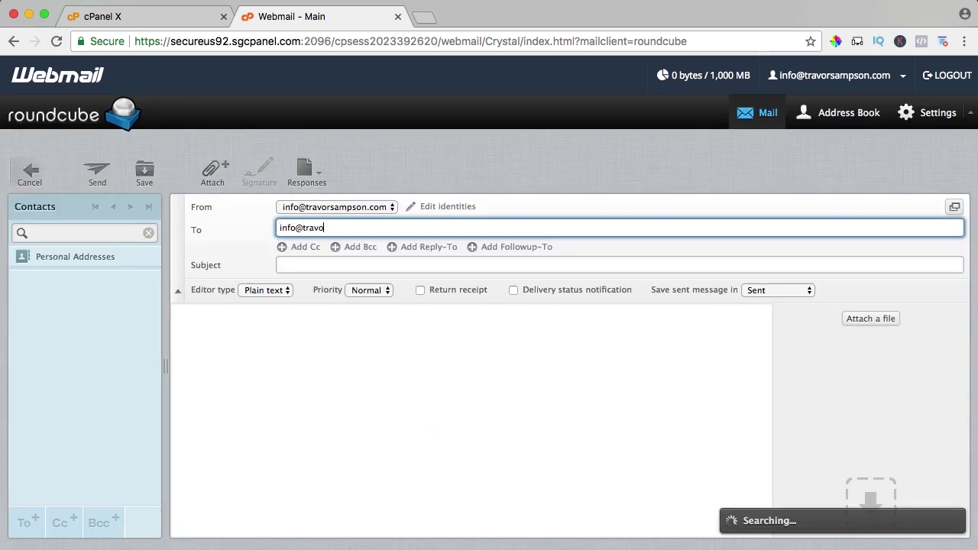
{"action": "key", "text": "Tab"}
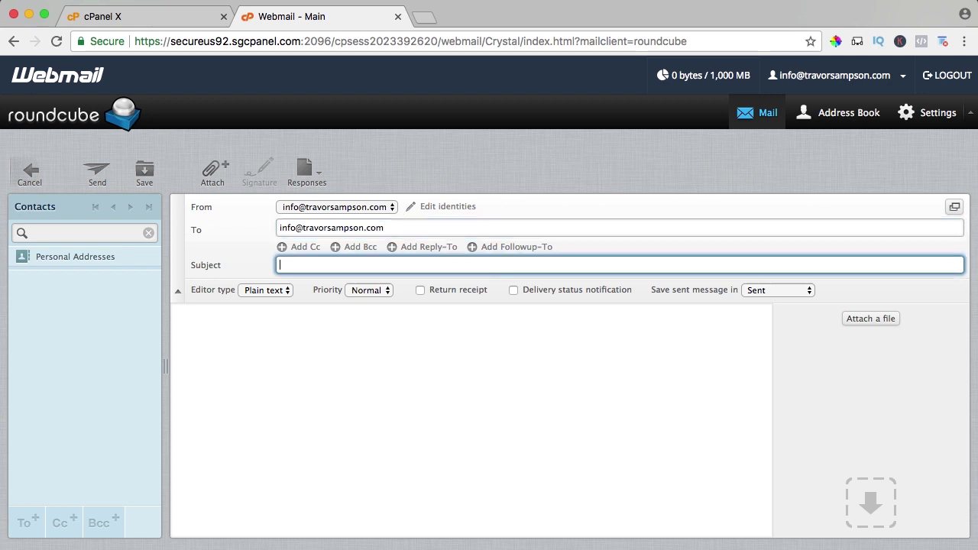
{"action": "type", "text": "Test from"}
{"action": "key", "text": "Down"}
{"action": "key", "text": "Return"}
Step: Write the body 'Test from webmail', send it, and confirm it in the Sent folder
{"action": "left_click", "coordinate": [358, 349]}
{"action": "type", "text": "Test from webmail"}
{"action": "left_click", "coordinate": [102, 173]}
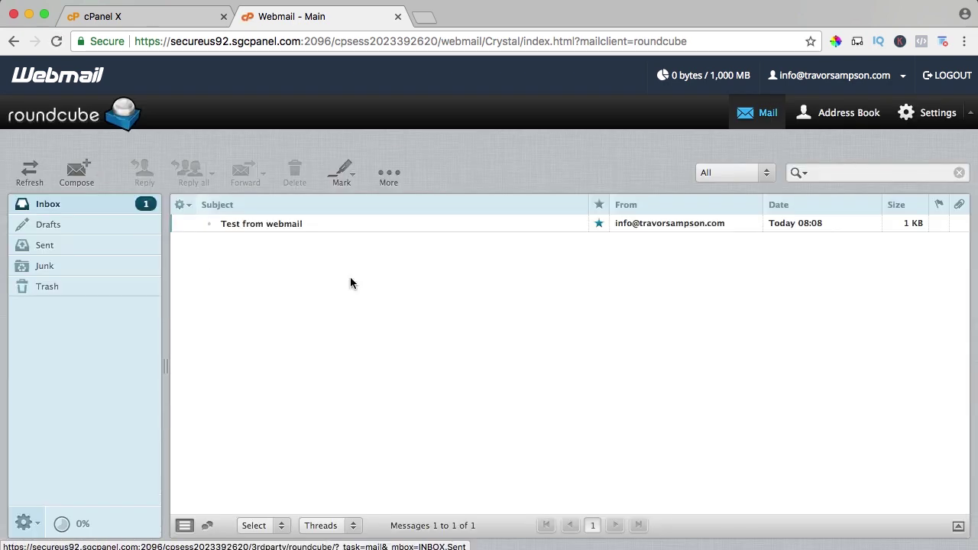
{"action": "left_click", "coordinate": [62, 245]}
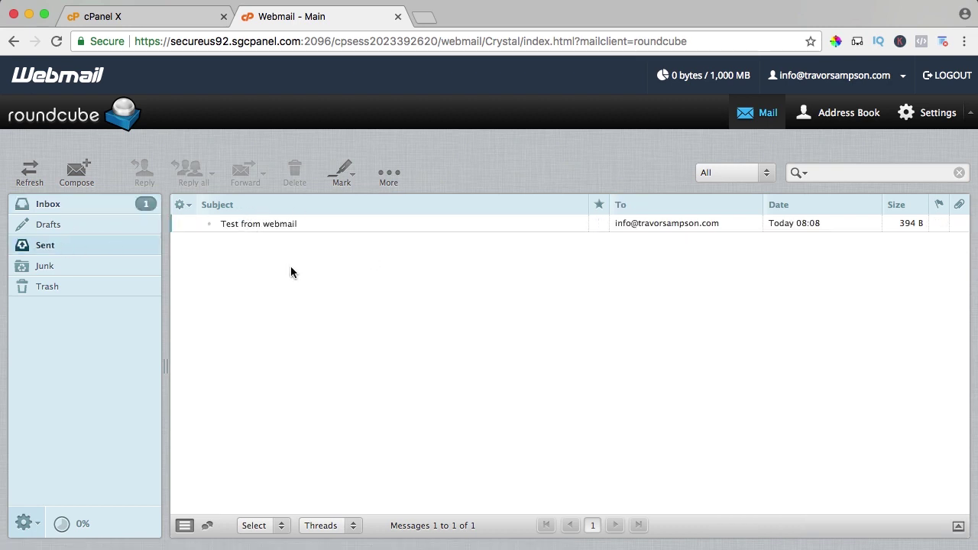
{"action": "key", "text": "super+space"}
Step: Launch Mail and start adding an Other Mail Account
{"action": "type", "text": "mail"}
{"action": "key", "text": "Return"}
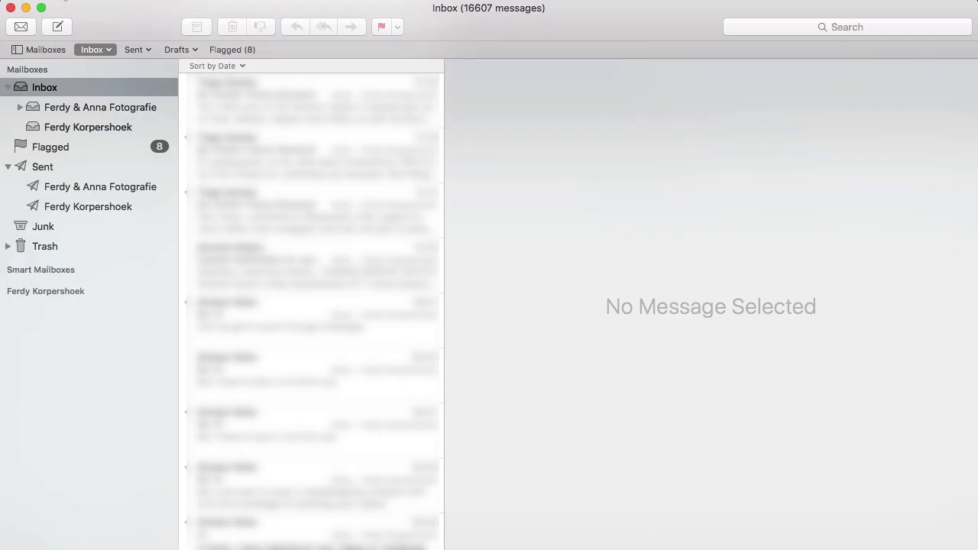
{"action": "left_click", "coordinate": [77, 69]}
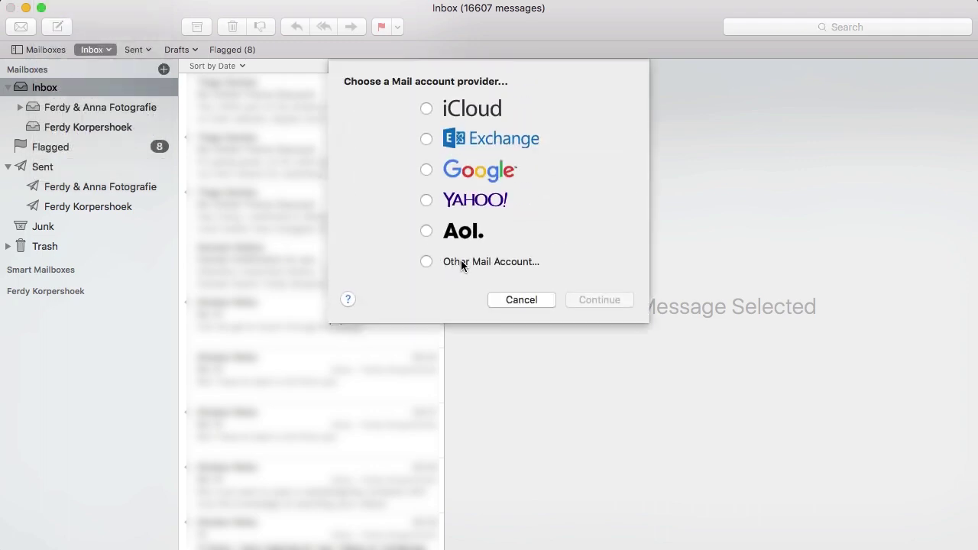
{"action": "left_click", "coordinate": [428, 262]}
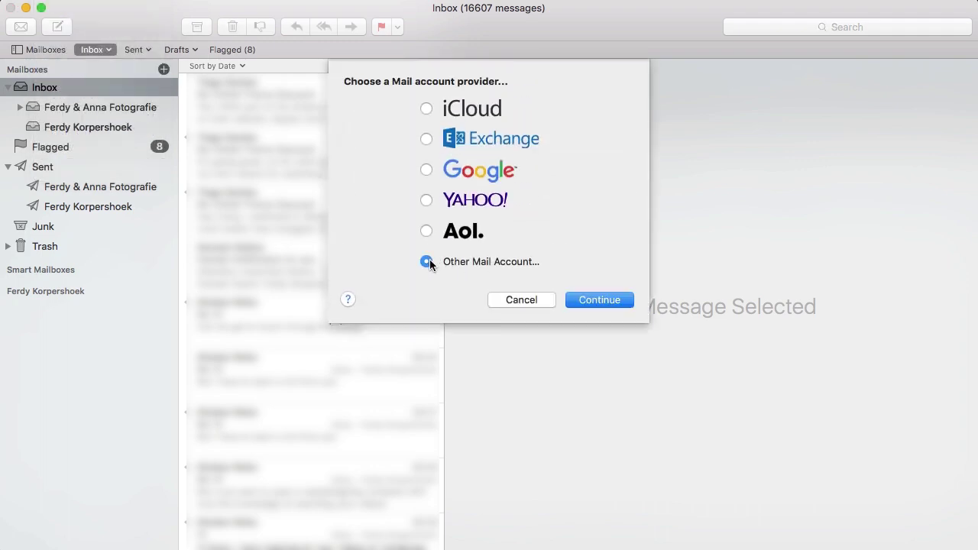
{"action": "left_click", "coordinate": [593, 300]}
Step: Enter the sender name, the info mailbox's email address and its password, then sign in
{"action": "triple_click", "coordinate": [482, 144]}
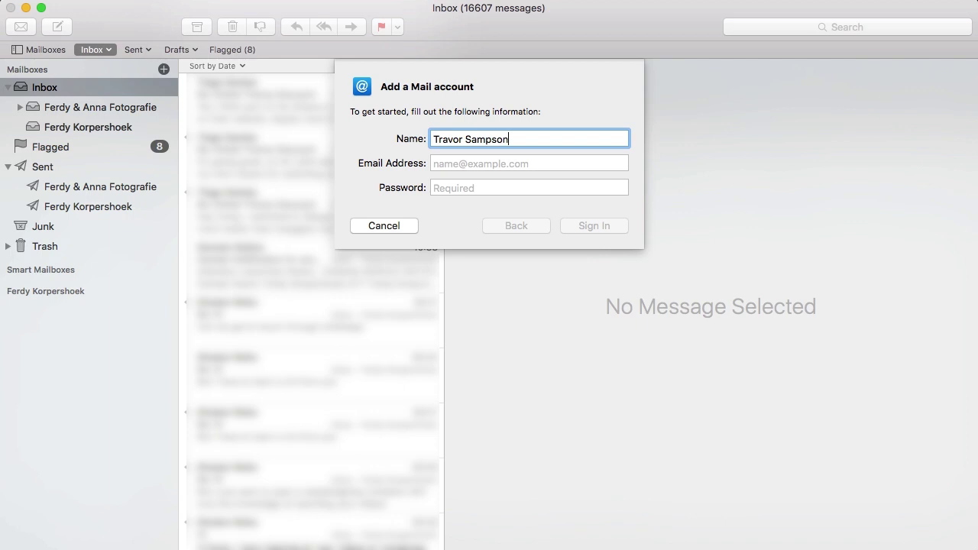
{"action": "key", "text": "Tab"}
{"action": "key", "text": "Tab"}
{"action": "type", "text": "p"}
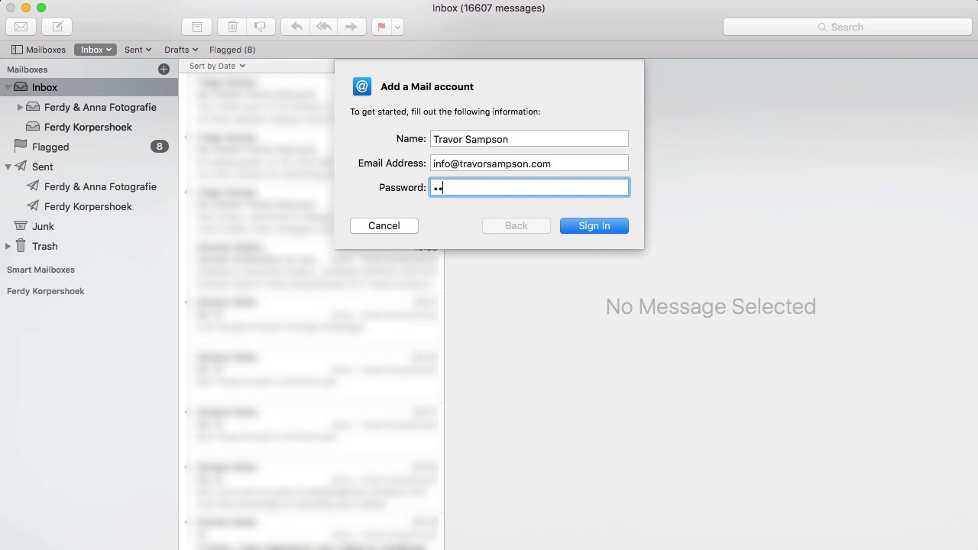
{"action": "left_click", "coordinate": [577, 228]}
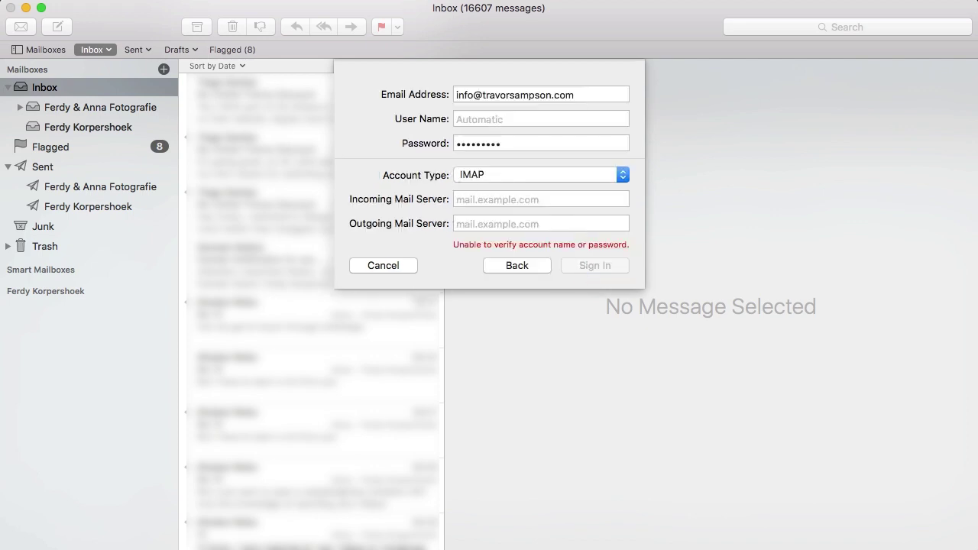
Step: In cPanel, open the info mailbox's Configure Email Client page and select the SSL incoming server hostname
{"action": "left_click", "coordinate": [349, 539]}
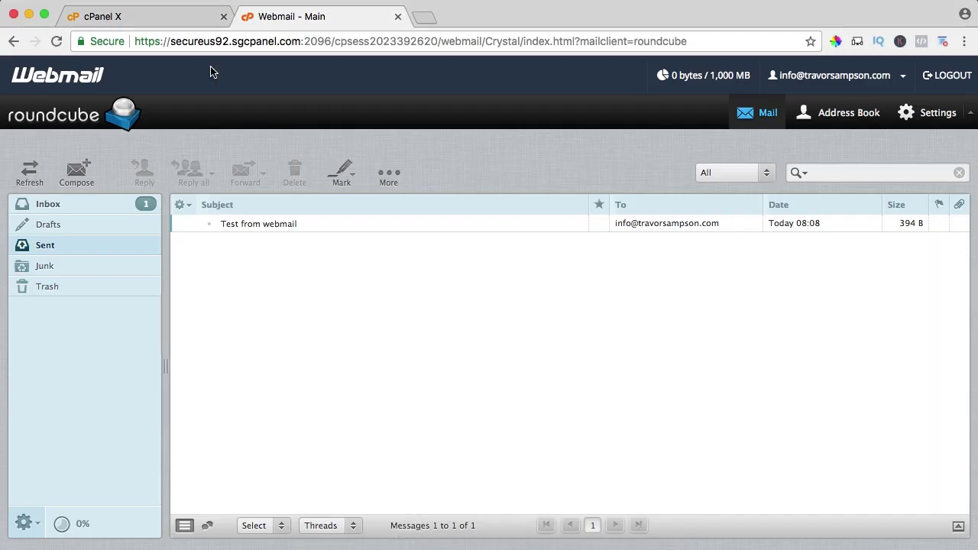
{"action": "left_click", "coordinate": [168, 22]}
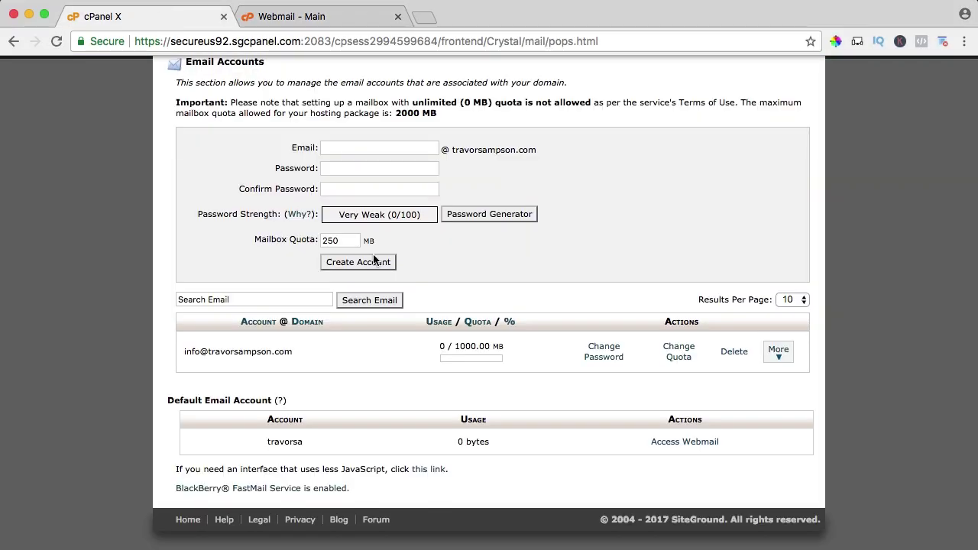
{"action": "left_click", "coordinate": [778, 352]}
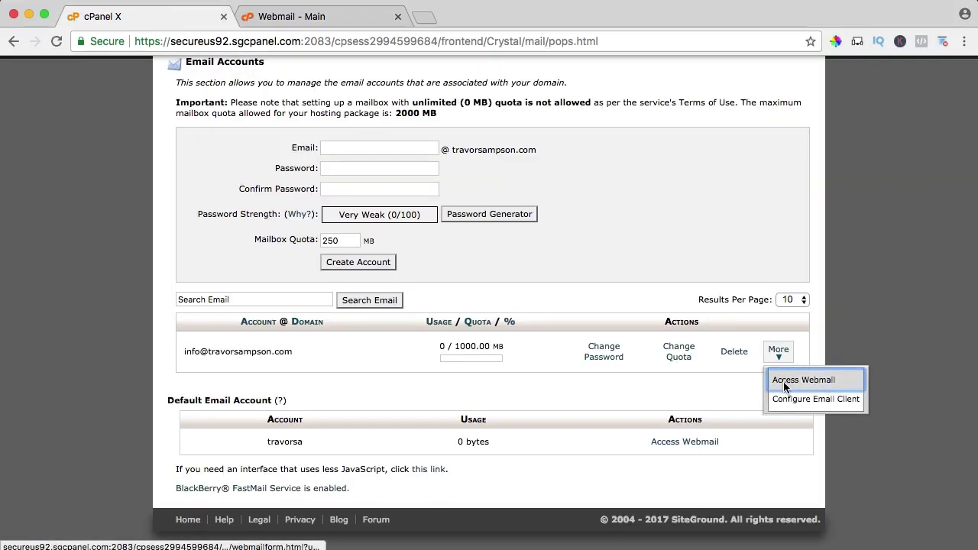
{"action": "left_click", "coordinate": [810, 399]}
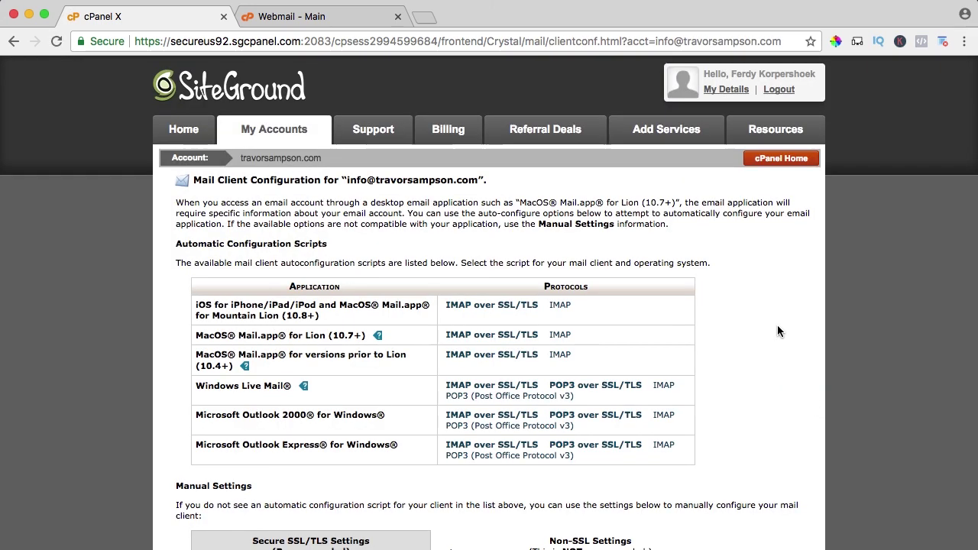
{"action": "scroll", "coordinate": [758, 340], "scroll_direction": "down", "scroll_amount": 5}
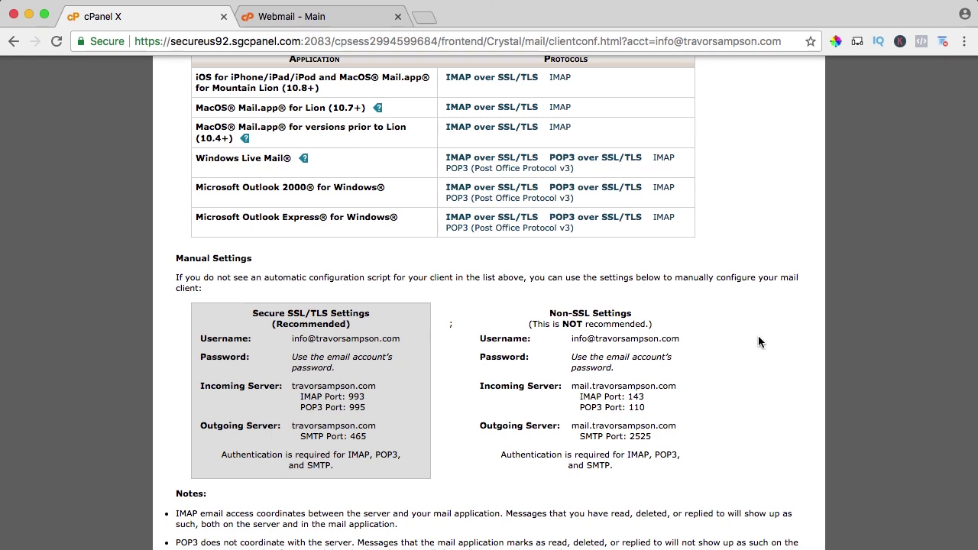
{"action": "scroll", "coordinate": [758, 336], "scroll_direction": "down", "scroll_amount": 2}
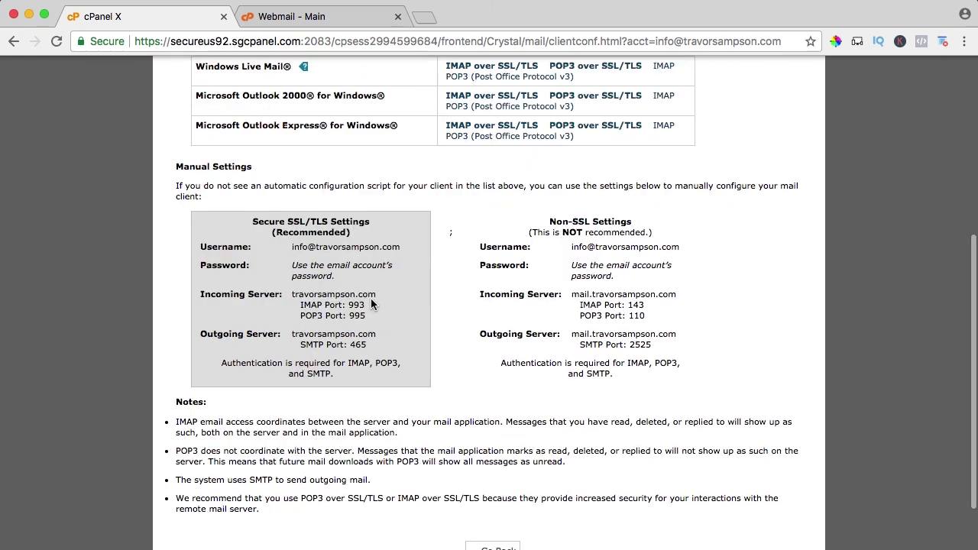
{"action": "left_click_drag", "start_coordinate": [376, 294], "coordinate": [292, 295]}
{"action": "key", "text": "super+c"}
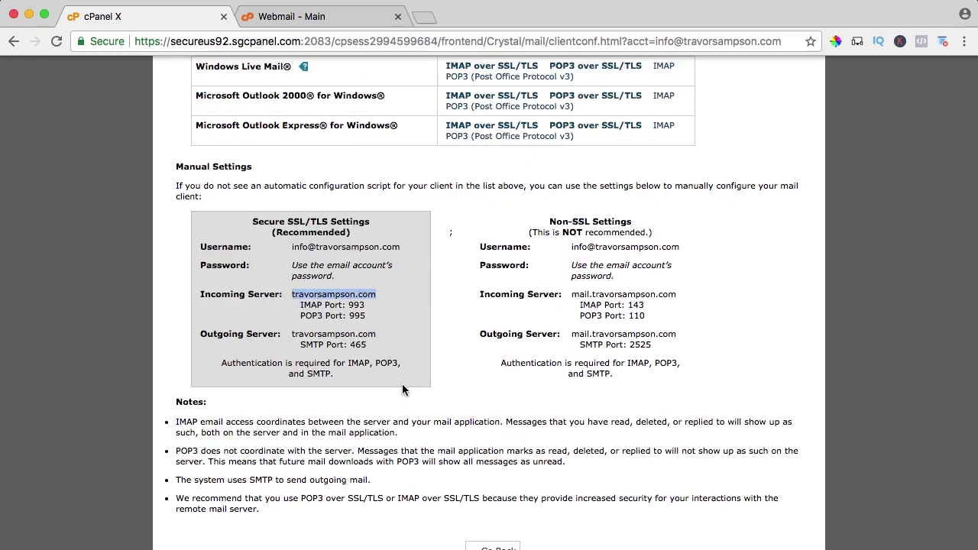
{"action": "mouse_move", "coordinate": [497, 546]}
{"action": "left_click", "coordinate": [414, 546]}
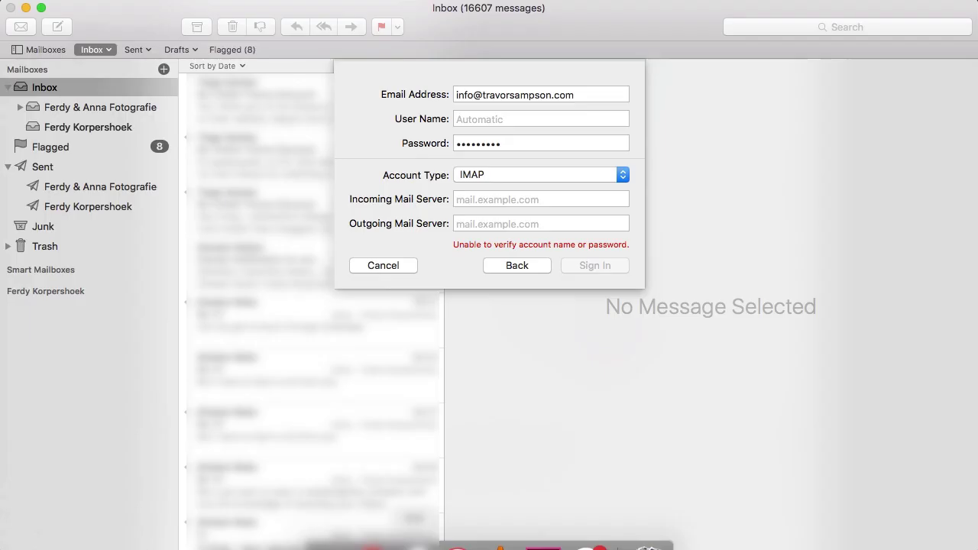
{"action": "left_click", "coordinate": [480, 198]}
{"action": "key", "text": "super+v"}
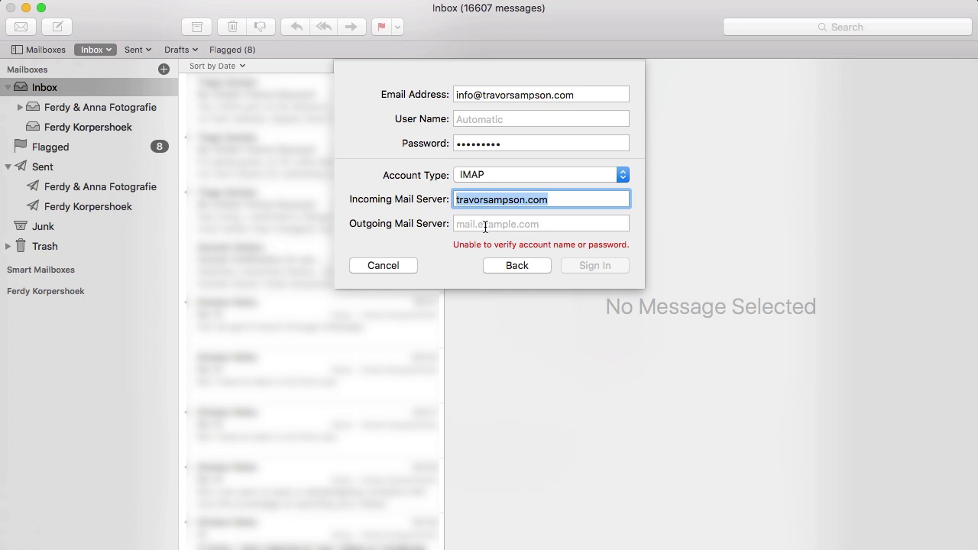
{"action": "left_click", "coordinate": [485, 224]}
{"action": "key", "text": "super+v"}
Step: Copy the email address into User Name, sign in, finish setup, and open the new inbox
{"action": "triple_click", "coordinate": [497, 93]}
{"action": "key", "text": "super+c"}
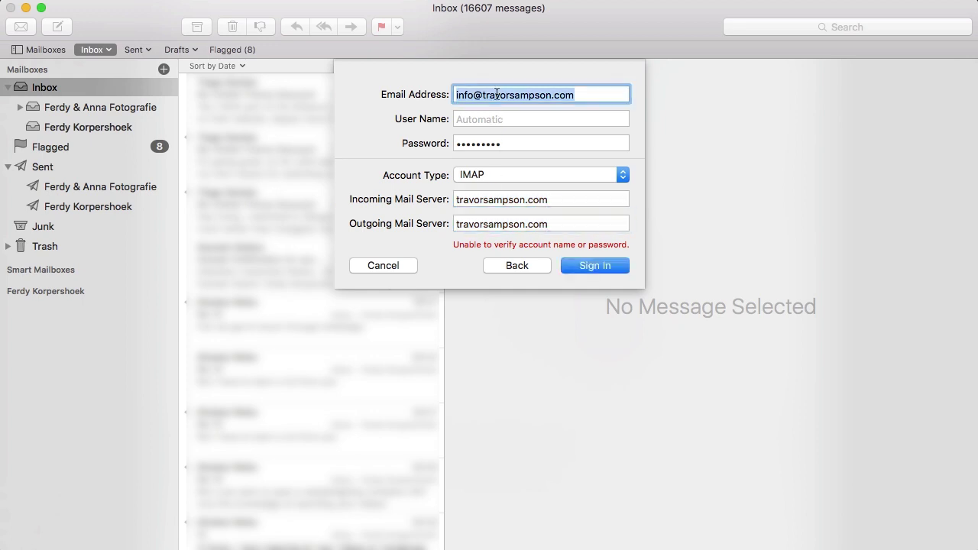
{"action": "left_click", "coordinate": [497, 119]}
{"action": "key", "text": "super+v"}
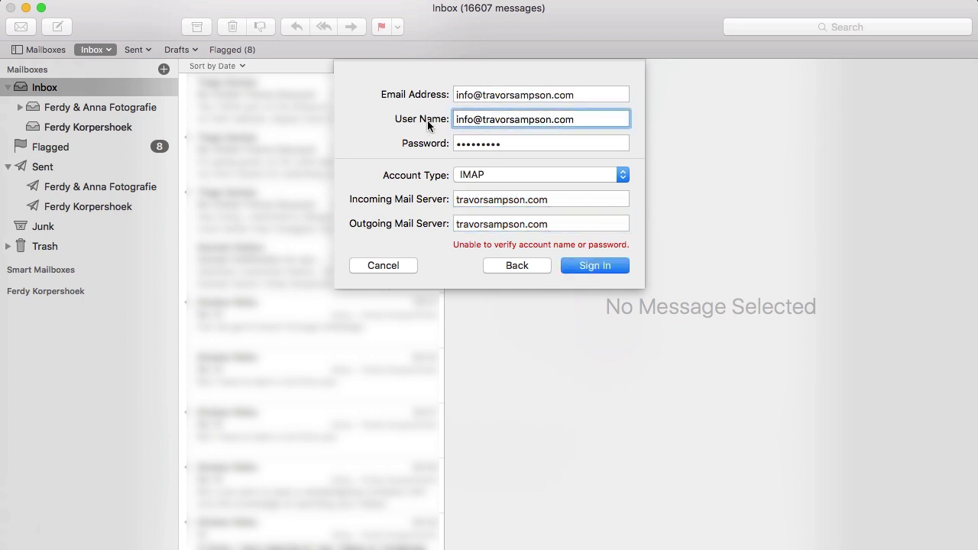
{"action": "left_click", "coordinate": [584, 265]}
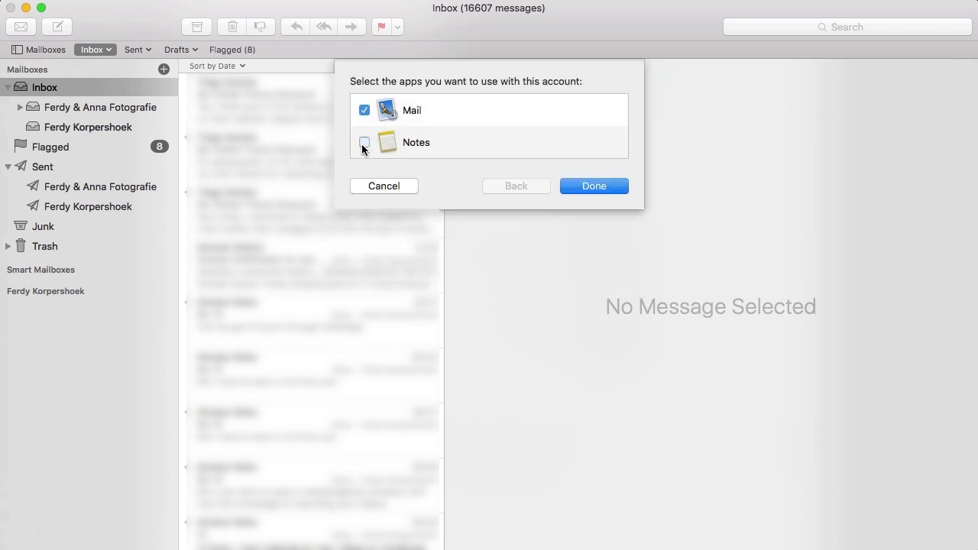
{"action": "left_click", "coordinate": [568, 186]}
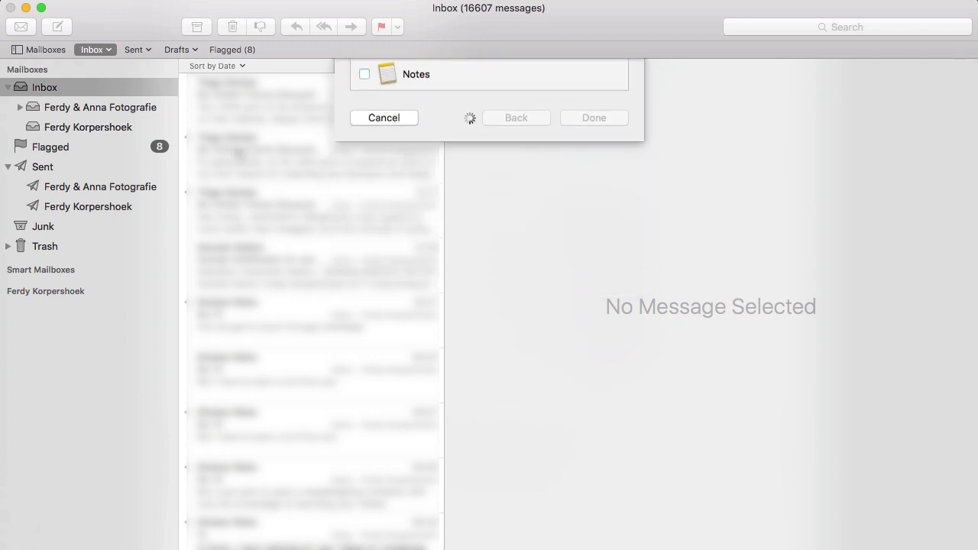
{"action": "left_click", "coordinate": [67, 147]}
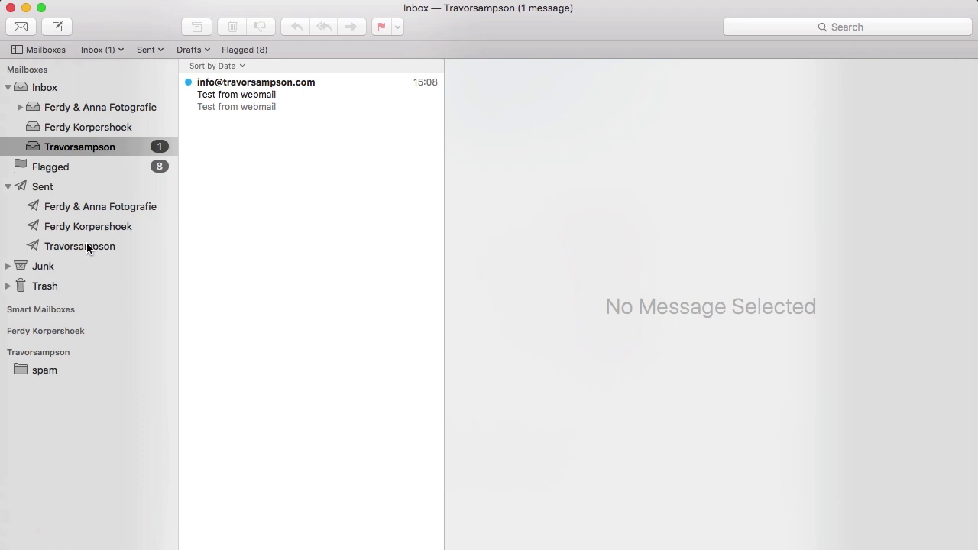
Step: Reply to 'Test from webmail' with 'This is a reply from Mac Mail' and send it
{"action": "left_click", "coordinate": [86, 244]}
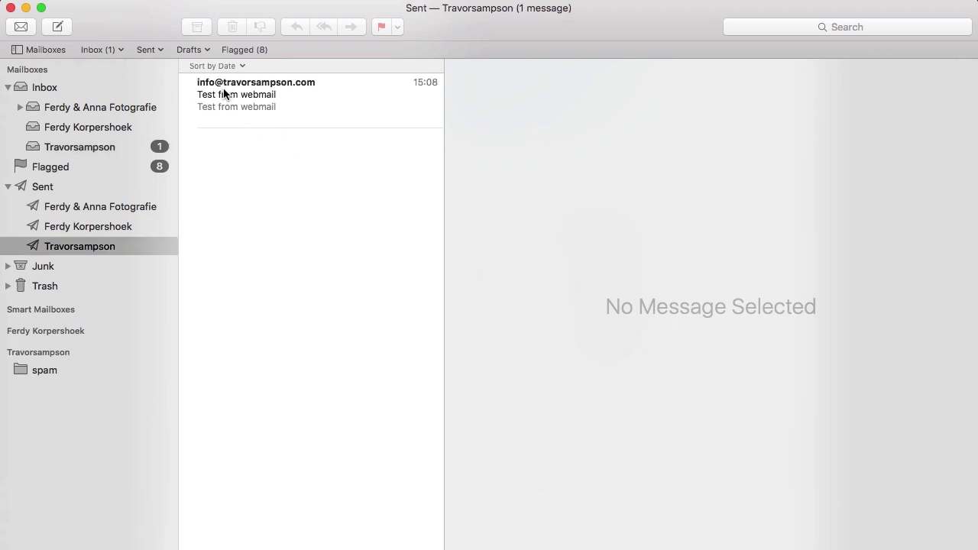
{"action": "left_click", "coordinate": [74, 151]}
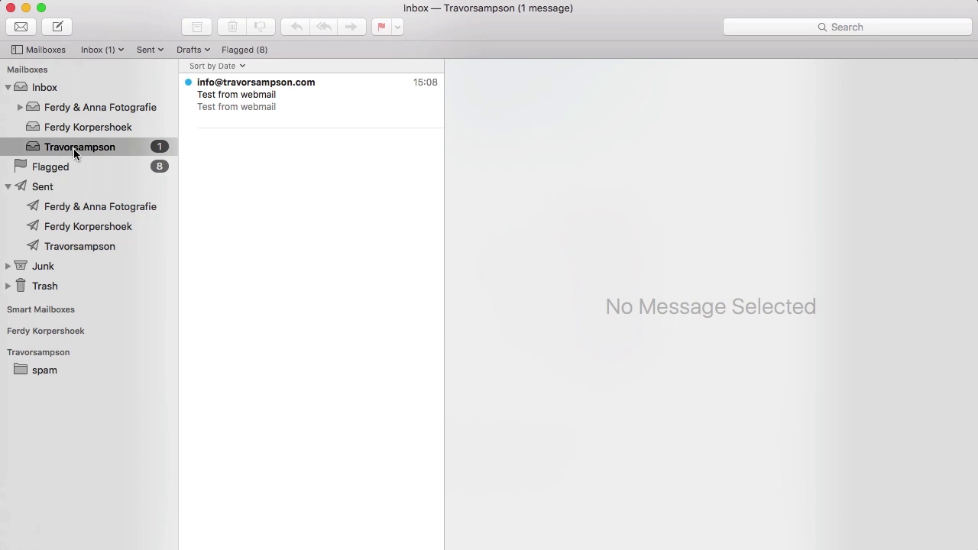
{"action": "left_click", "coordinate": [255, 97]}
{"action": "right_click", "coordinate": [255, 96]}
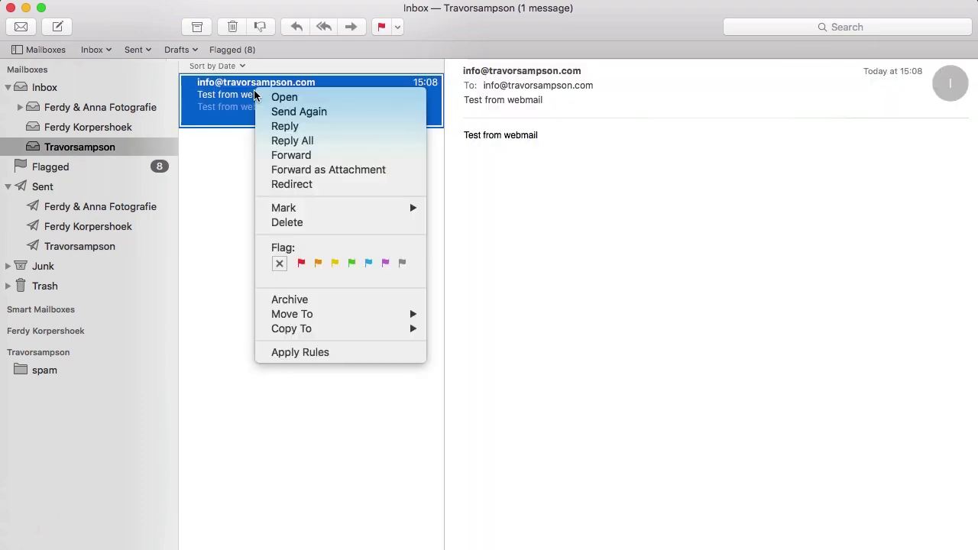
{"action": "left_click", "coordinate": [276, 126]}
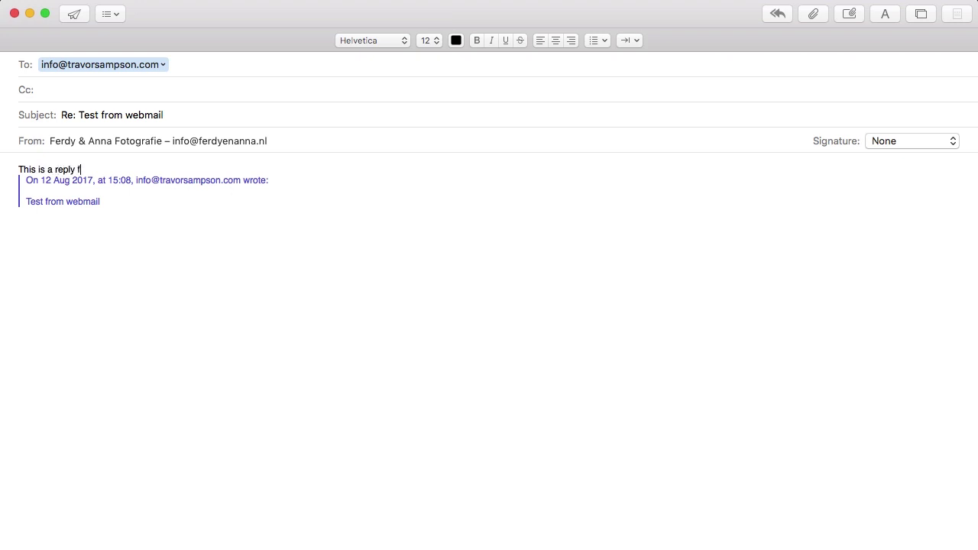
{"action": "key", "text": "Return"}
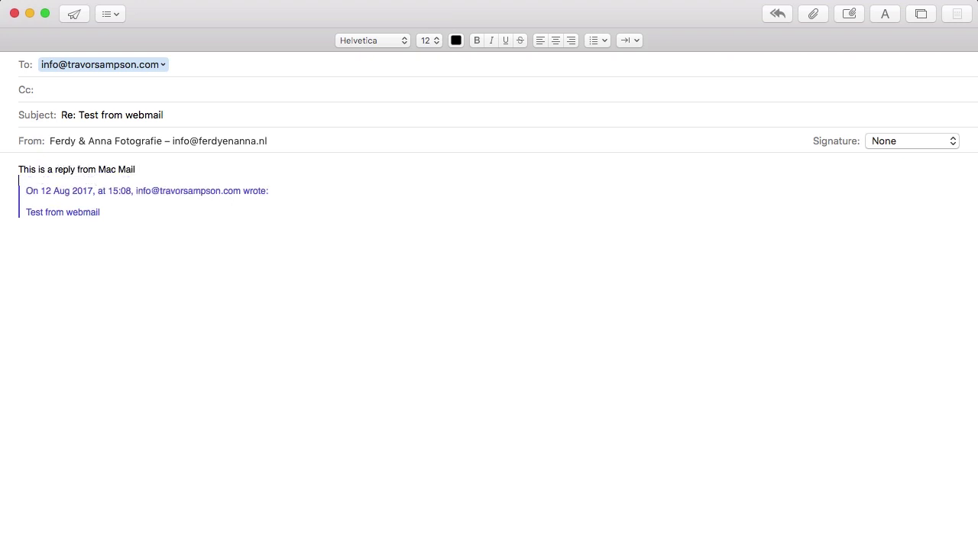
{"action": "left_click", "coordinate": [74, 14]}
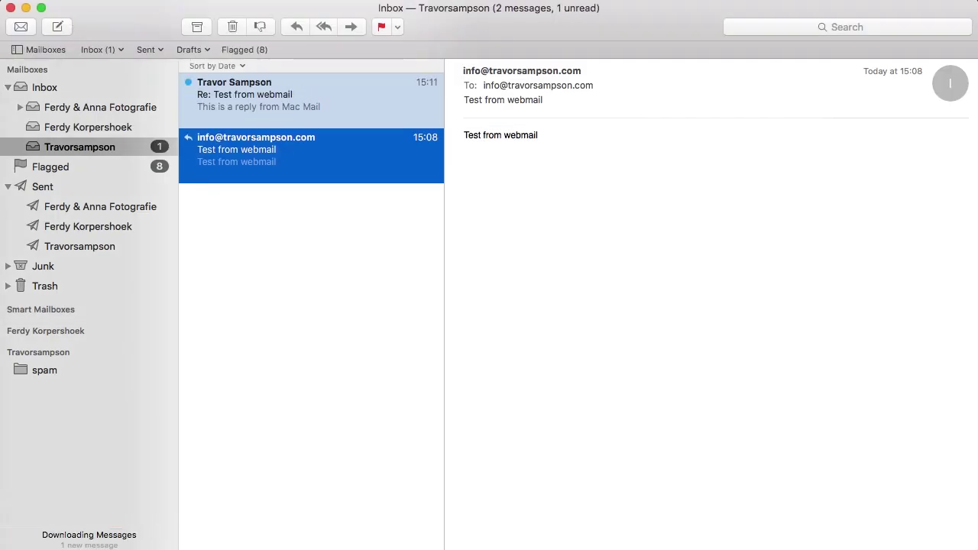
Step: In the Webmail tab, mark 'Test from webmail' as flagged, then return to Apple Mail
{"action": "left_click", "coordinate": [371, 547]}
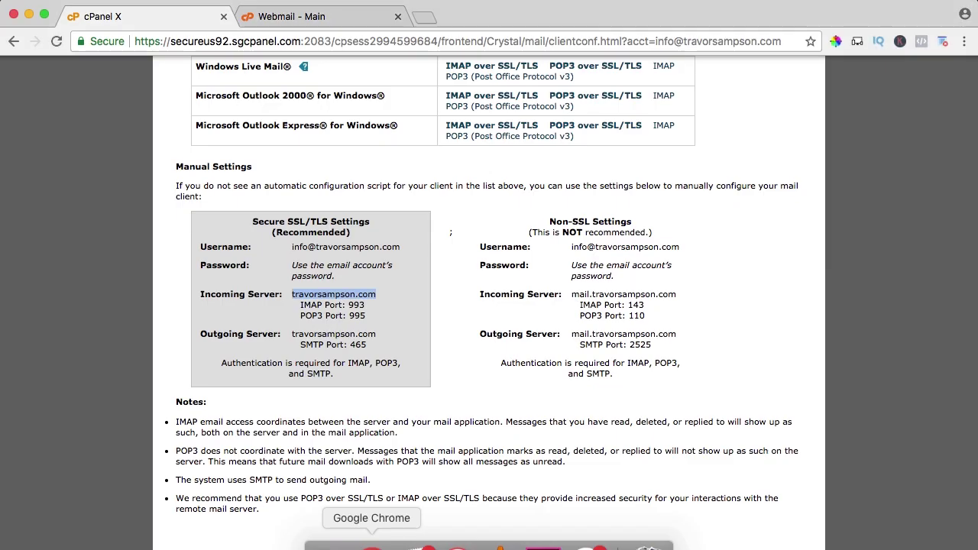
{"action": "left_click", "coordinate": [321, 17]}
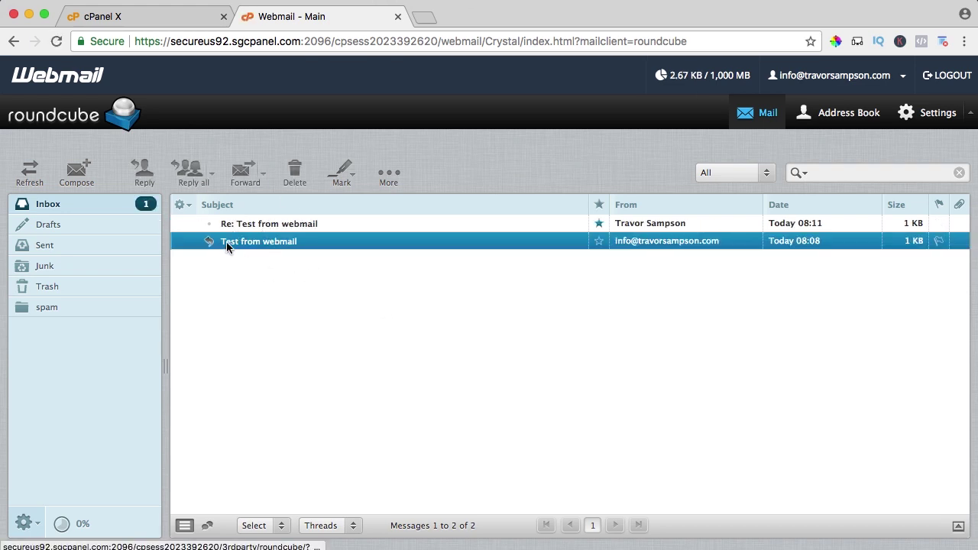
{"action": "left_click", "coordinate": [343, 180]}
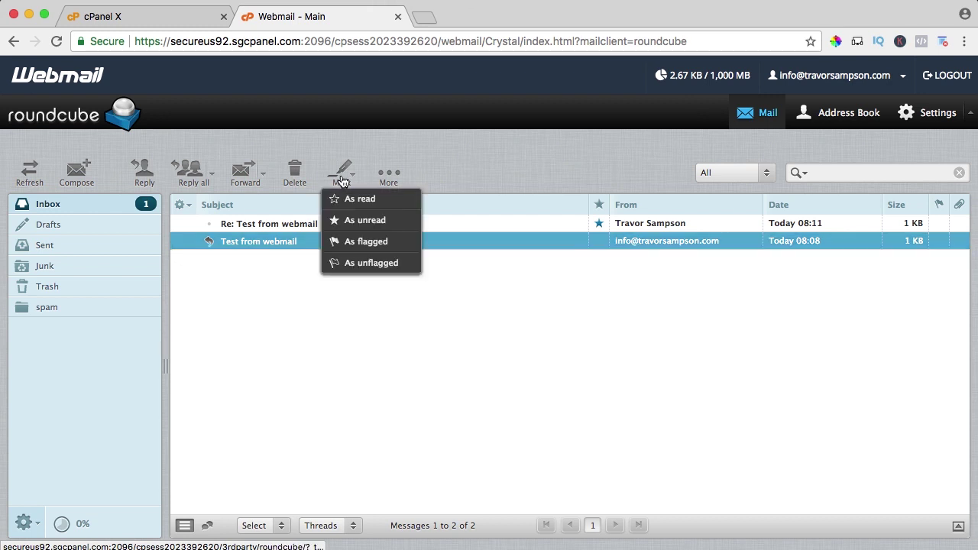
{"action": "left_click", "coordinate": [358, 241]}
{"action": "left_click", "coordinate": [337, 301]}
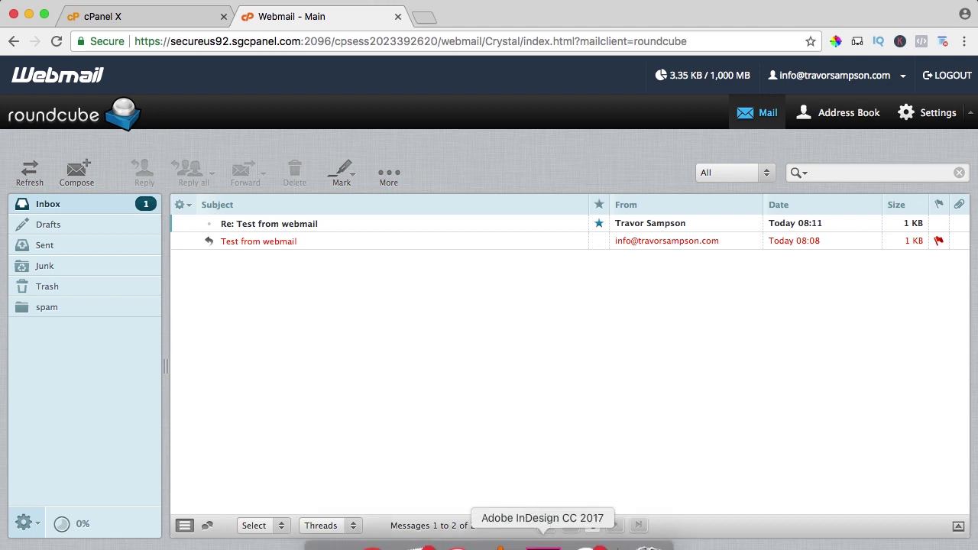
{"action": "left_click", "coordinate": [412, 535]}
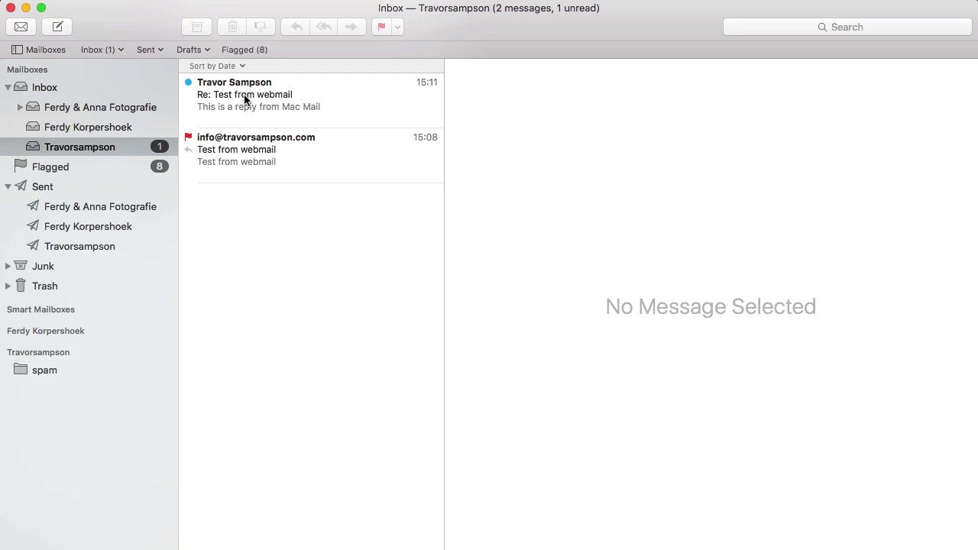
Step: Open the 'Re: Test from webmail' reply in Apple Mail so it is marked as read
{"action": "left_click", "coordinate": [245, 98]}
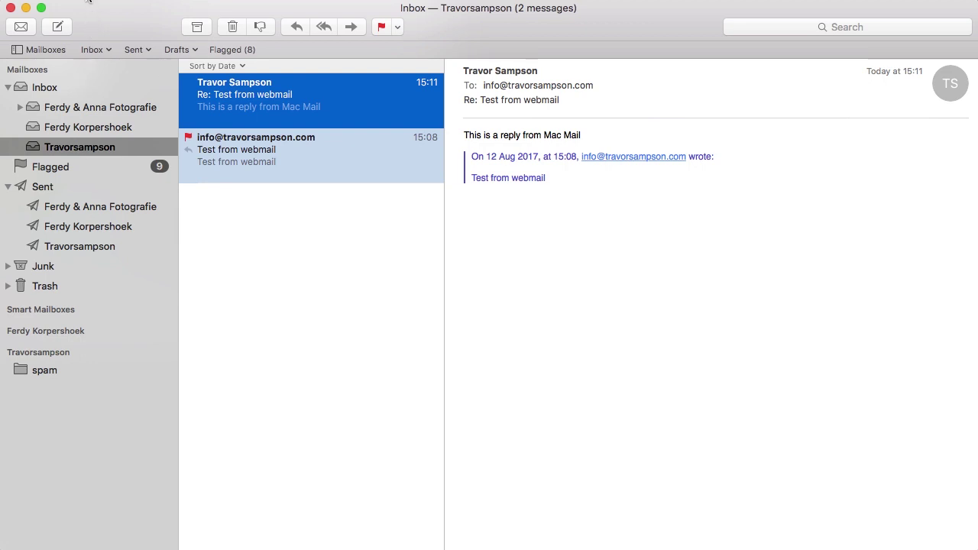
{"action": "left_click", "coordinate": [53, 0]}
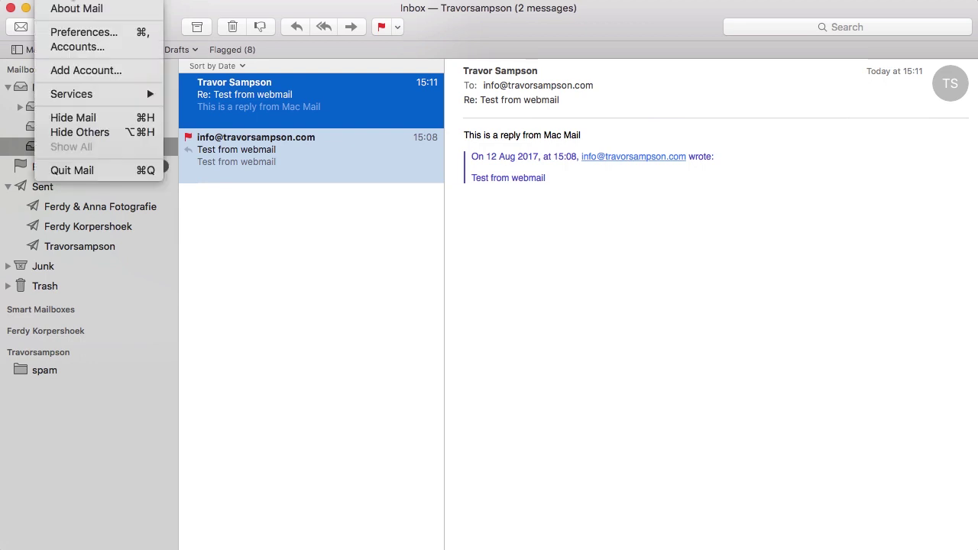
Step: Set the info account's description to the owner's full name and append 'Photographer' to the sender name
{"action": "left_click", "coordinate": [75, 47]}
{"action": "left_click", "coordinate": [334, 179]}
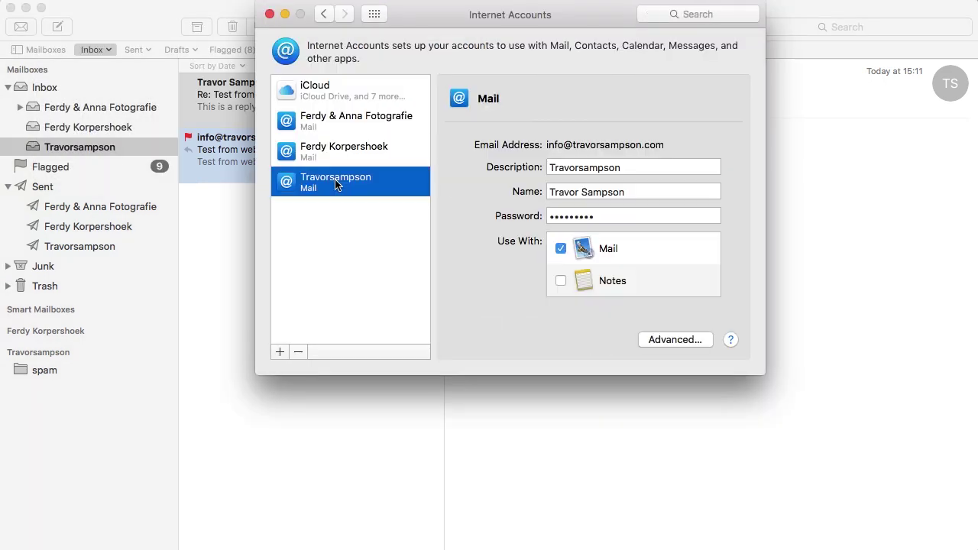
{"action": "left_click", "coordinate": [594, 192]}
{"action": "triple_click", "coordinate": [593, 187]}
{"action": "key", "text": "super+c"}
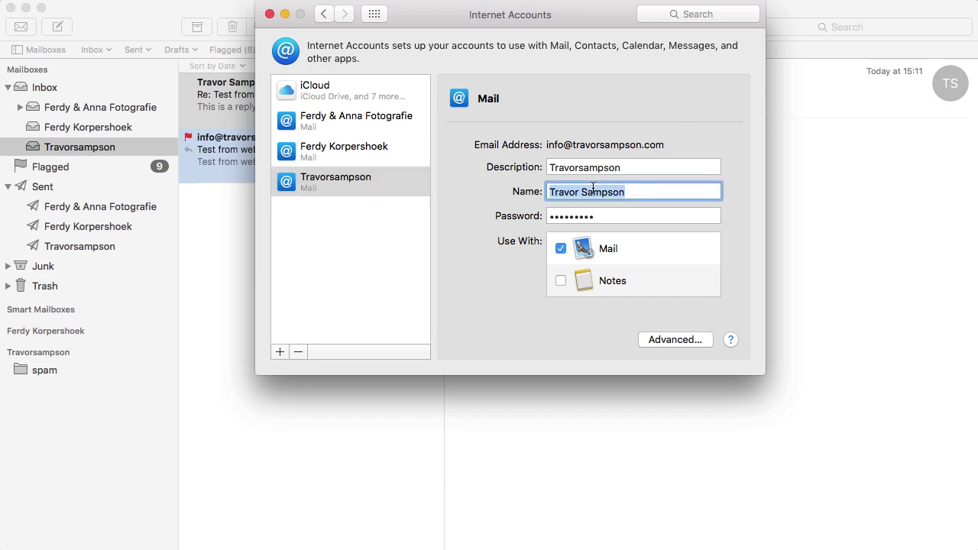
{"action": "double_click", "coordinate": [583, 167]}
{"action": "key", "text": "super+v"}
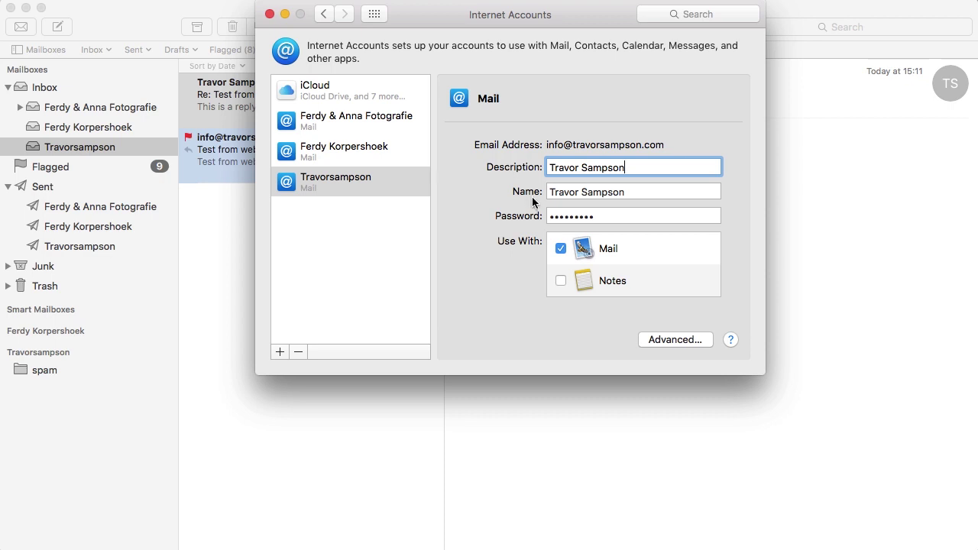
{"action": "left_click", "coordinate": [630, 191]}
{"action": "type", "text": "Photo"}
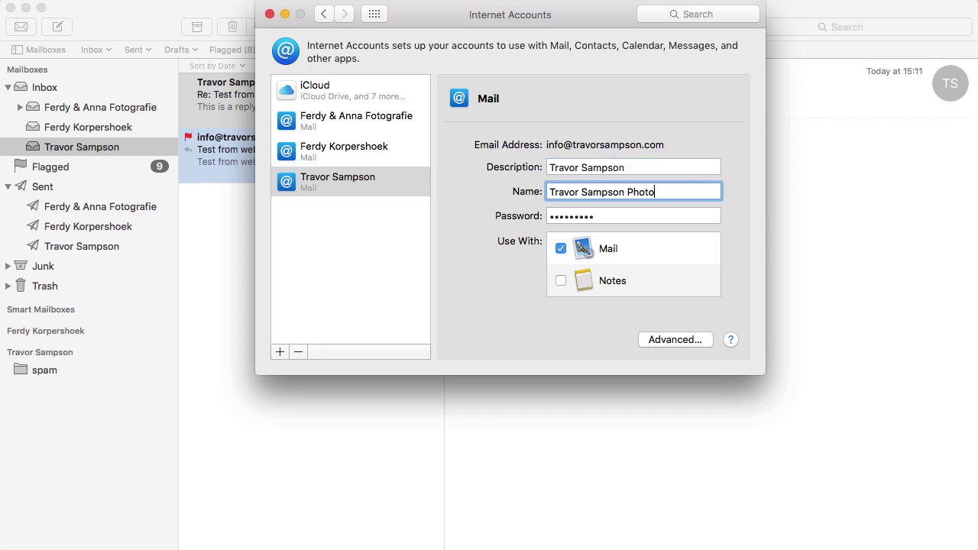
{"action": "type", "text": "grapher"}
{"action": "left_click", "coordinate": [269, 14]}
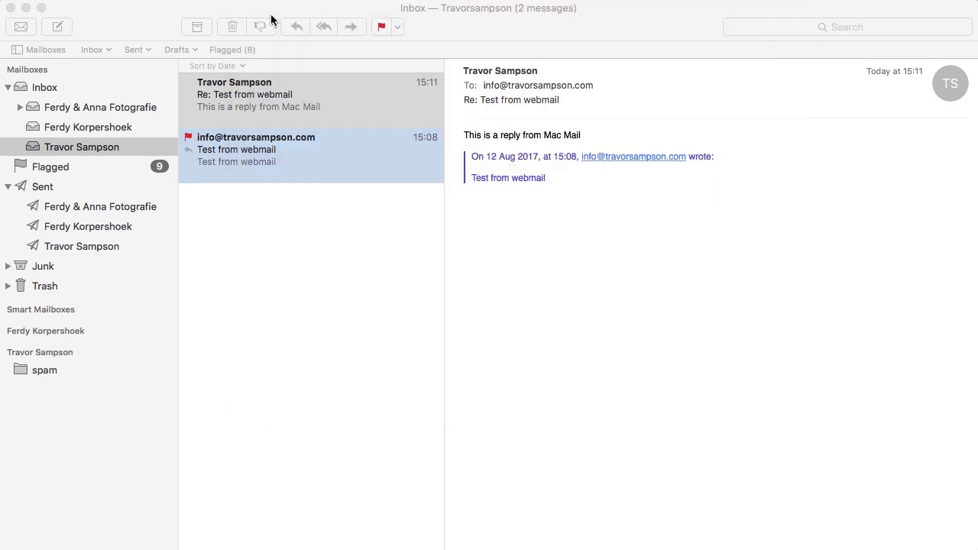
Step: Compose a message to the new info mailbox address with the subject 'Test'
{"action": "left_click", "coordinate": [57, 27]}
{"action": "type", "text": "info@f"}
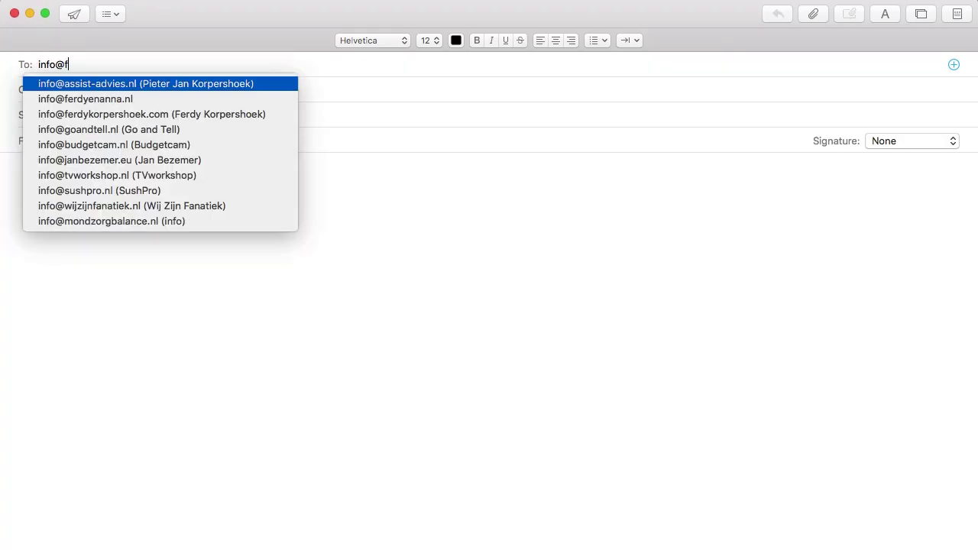
{"action": "key", "text": "BackSpace"}
{"action": "type", "text": "tra"}
{"action": "key", "text": "Tab"}
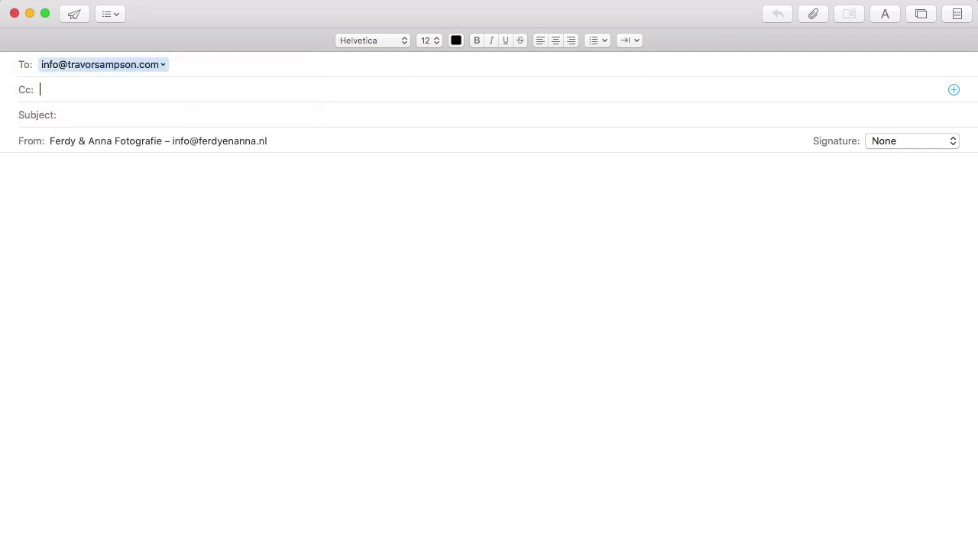
{"action": "type", "text": "Test"}
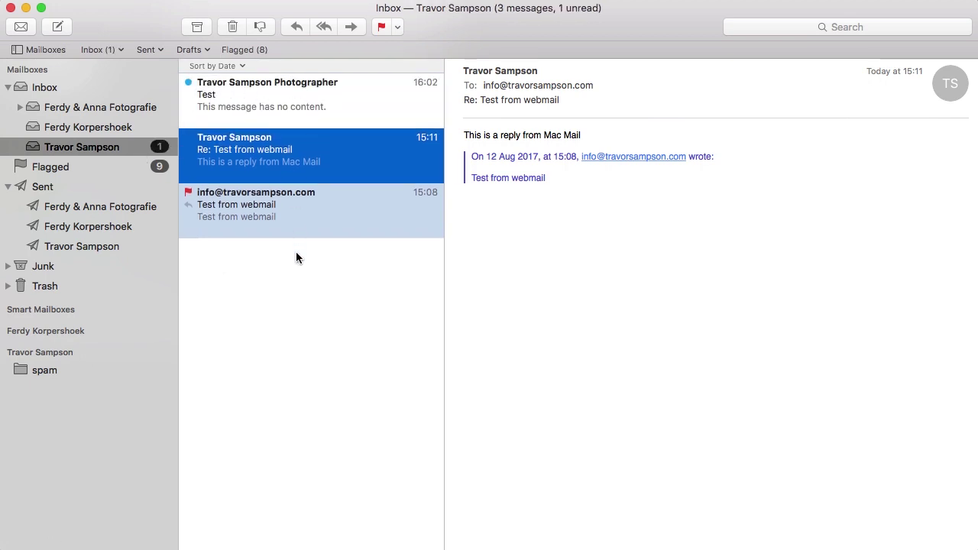
Step: Bring back the cPanel mail client settings listing IMAP 993, POP3 995 and SMTP 465
{"action": "left_click", "coordinate": [374, 541]}
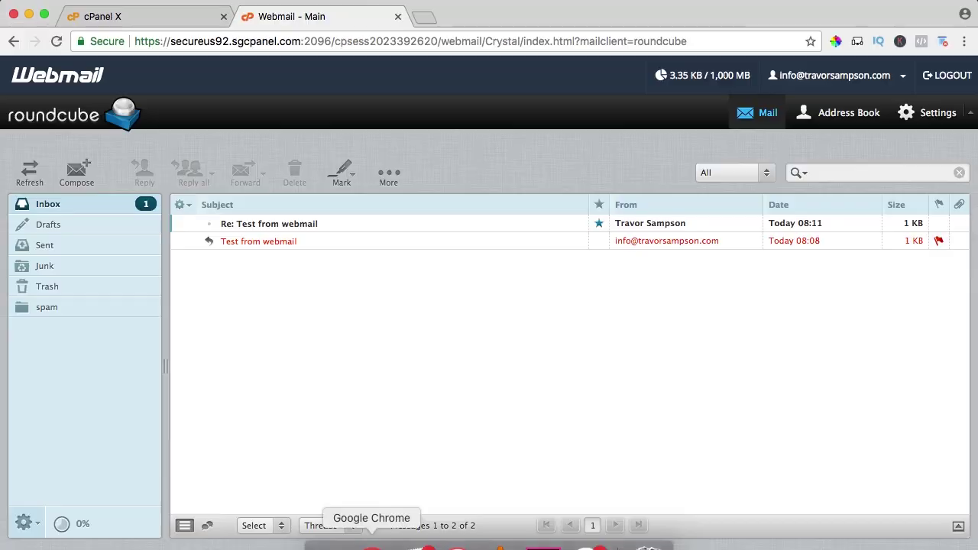
{"action": "left_click", "coordinate": [168, 16]}
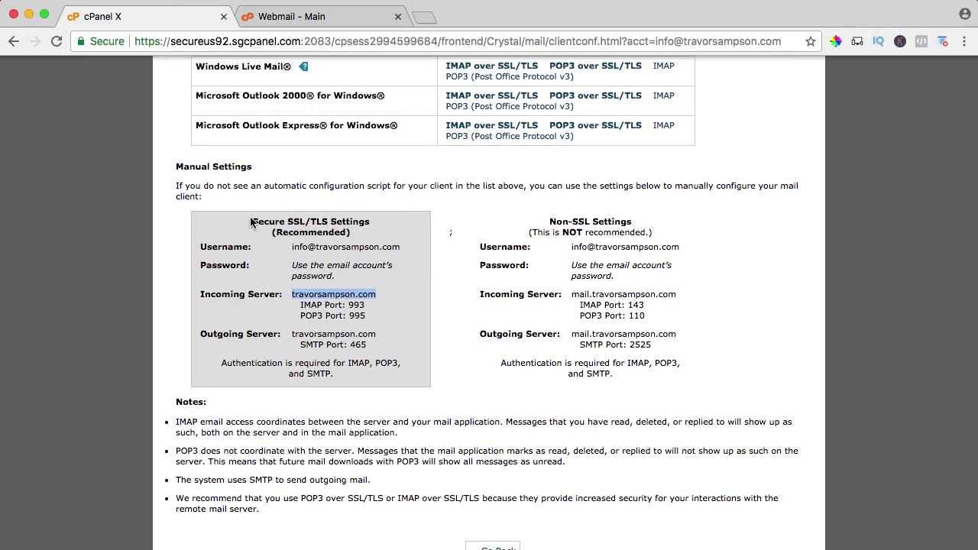
{"action": "left_click", "coordinate": [307, 294]}
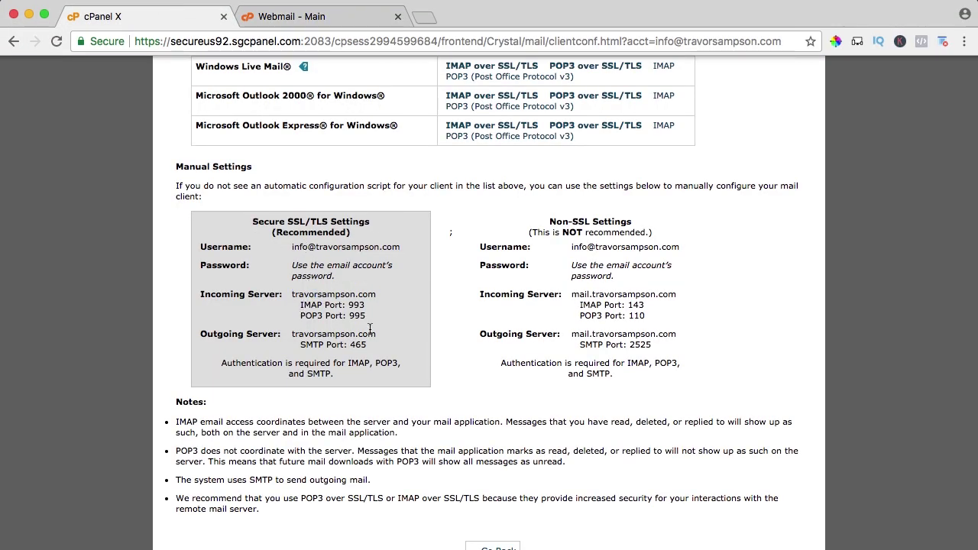